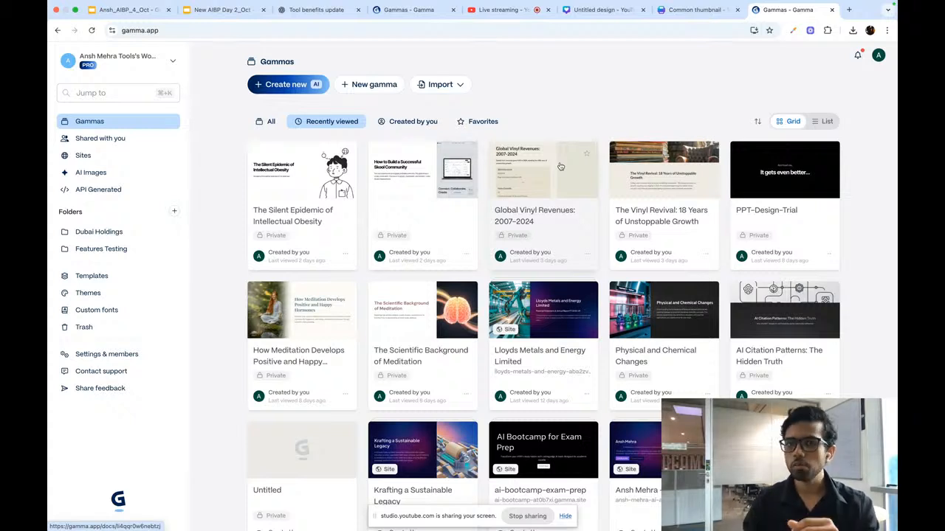
click(442, 85)
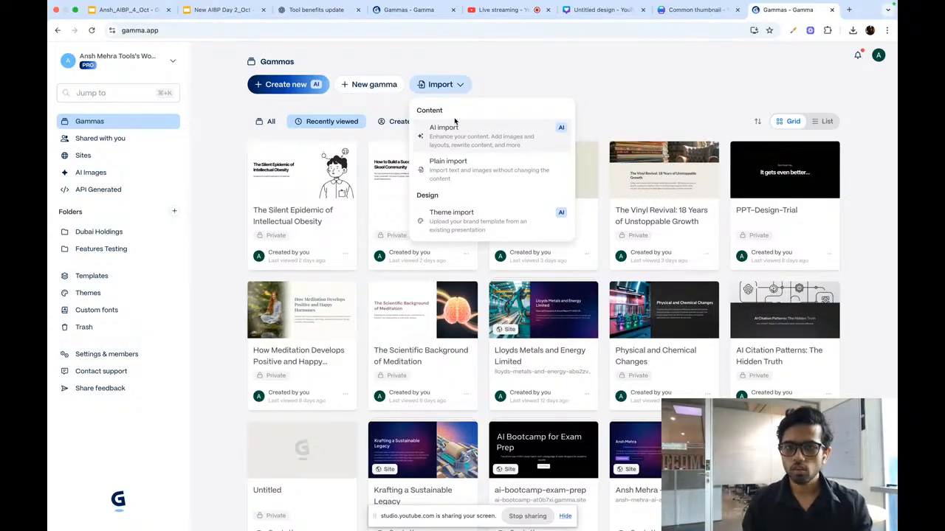
click(380, 103)
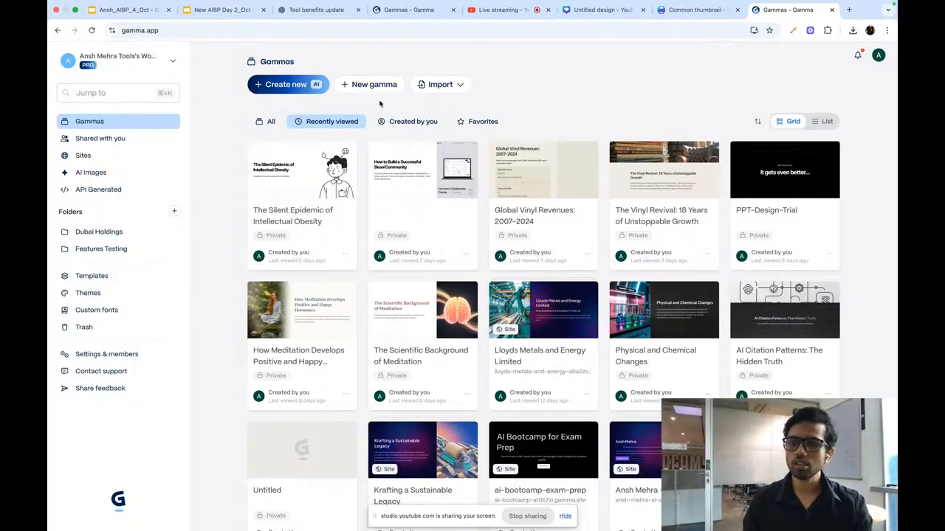
Start an AI generation from a one-line prompt and enter "Create a presentation on Intellectual Obesity and how to avoid!" as the description.
click(288, 84)
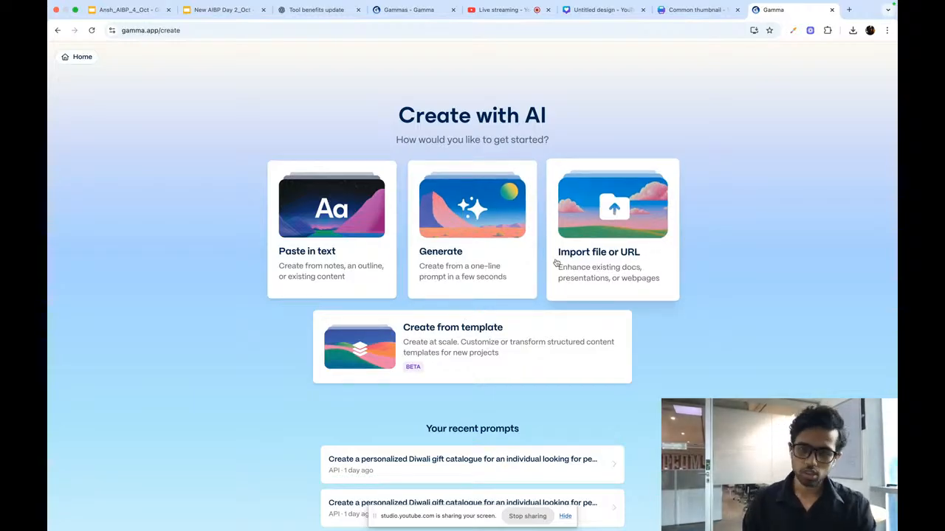
click(466, 271)
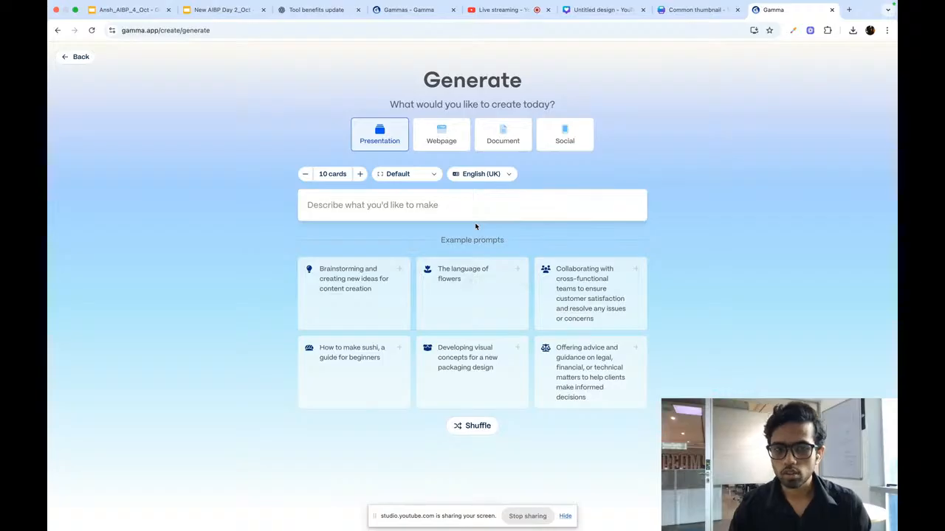
click(336, 206)
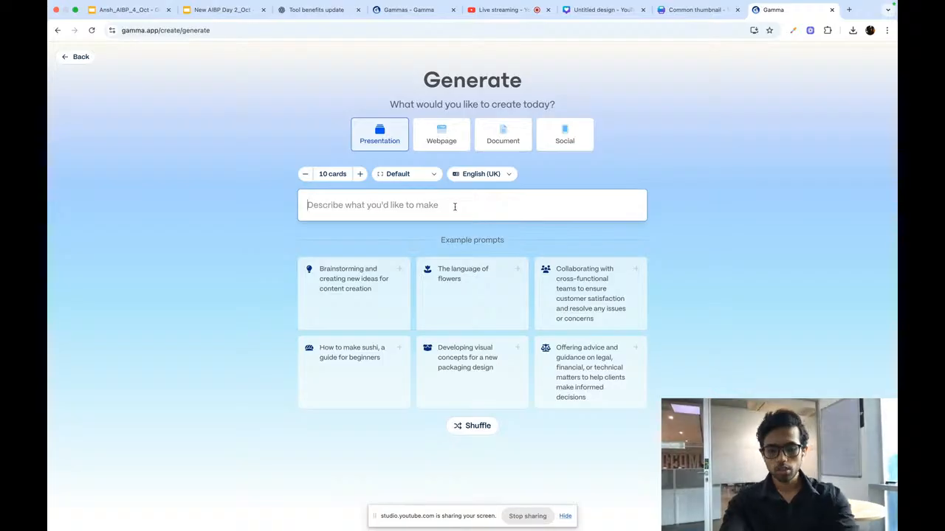
text(Creat)
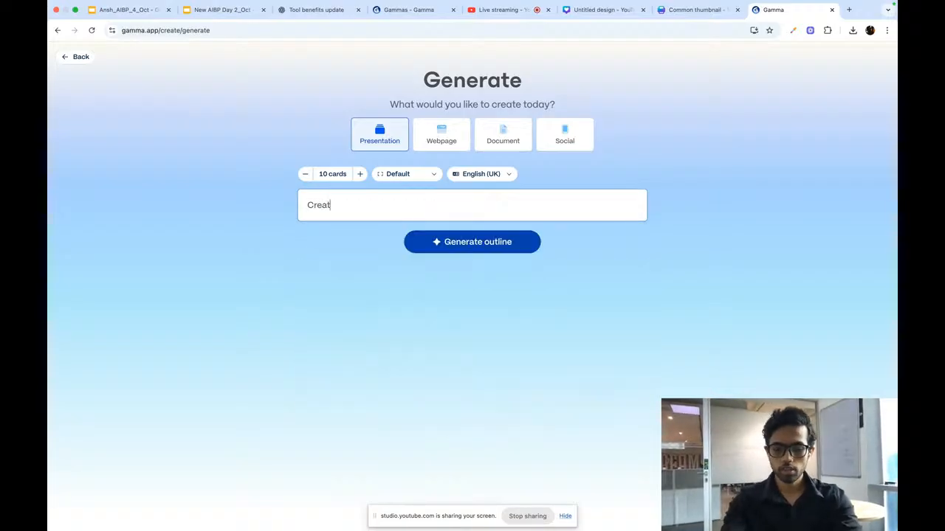
text(e A)
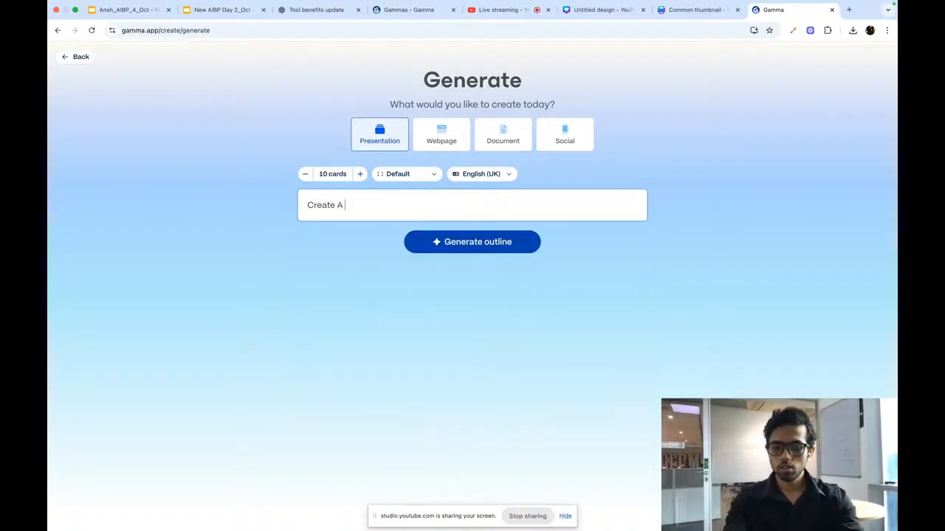
key(BackSpace)
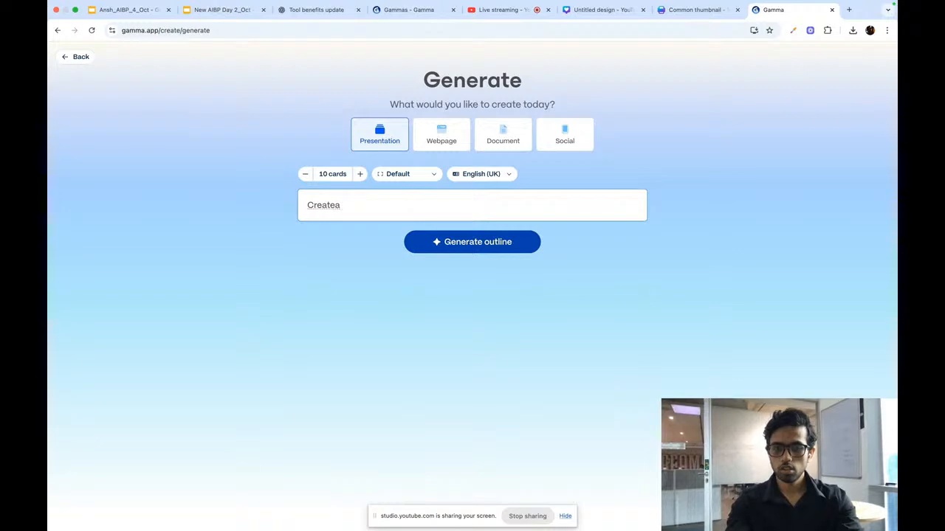
text(apre)
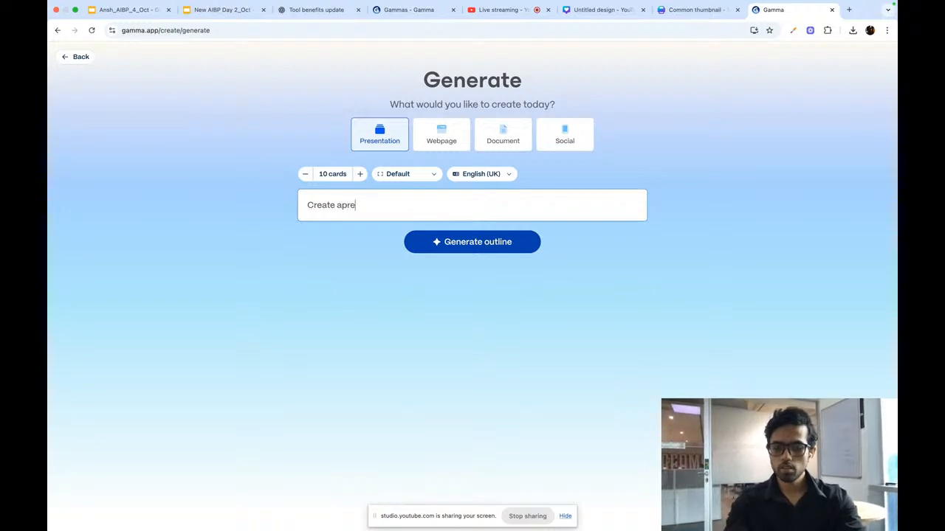
text(senta)
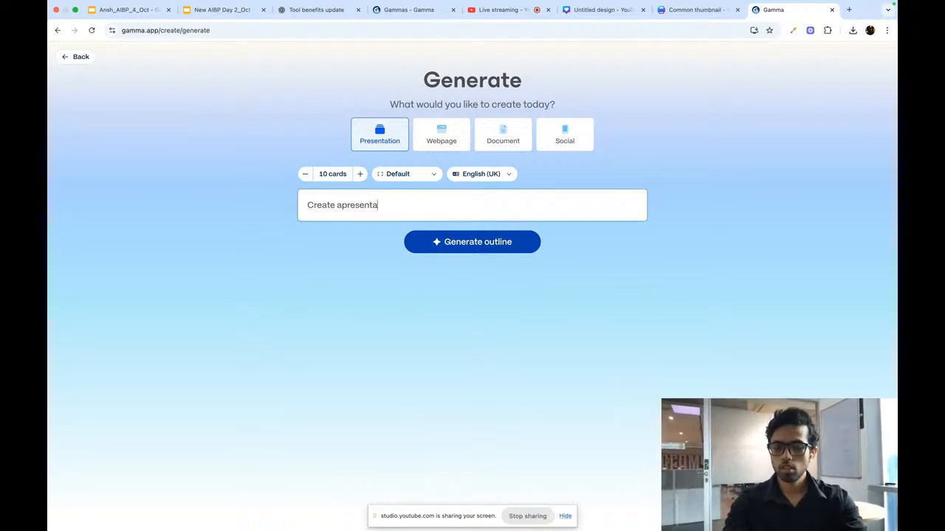
text(tion)
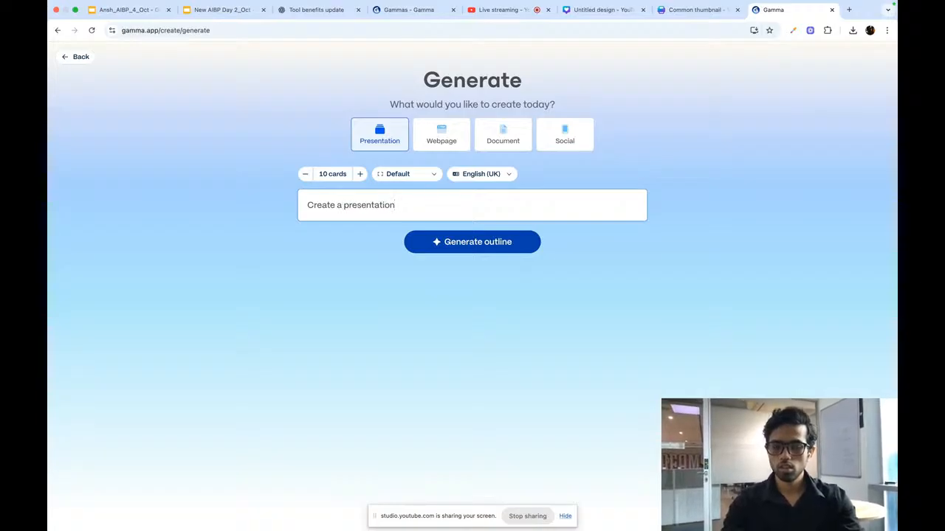
text(  on )
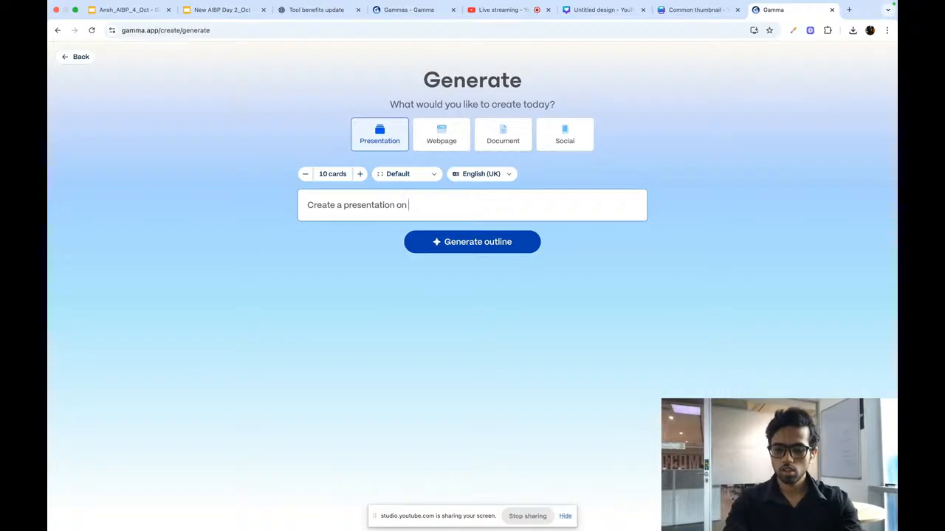
text(Ikig)
key(BackSpace)
key(BackSpace)
key(BackSpace)
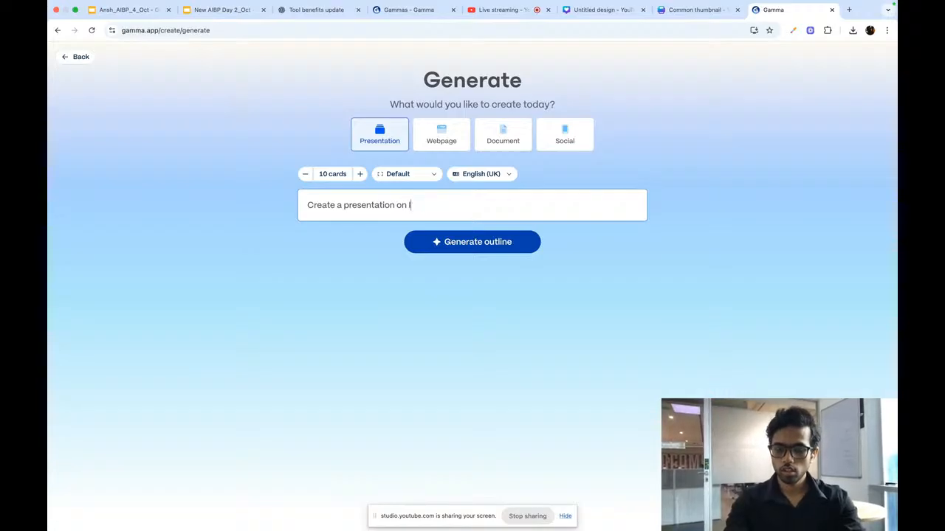
text(nte)
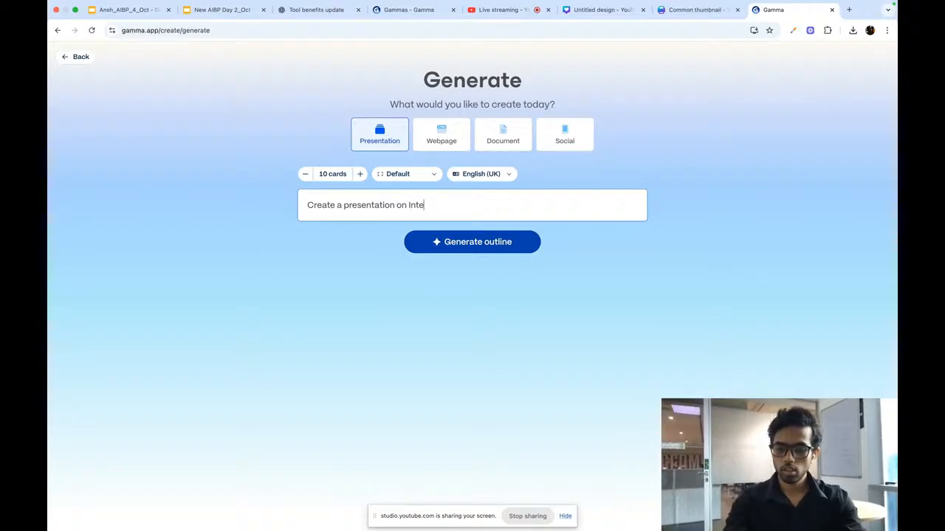
text(llectual)
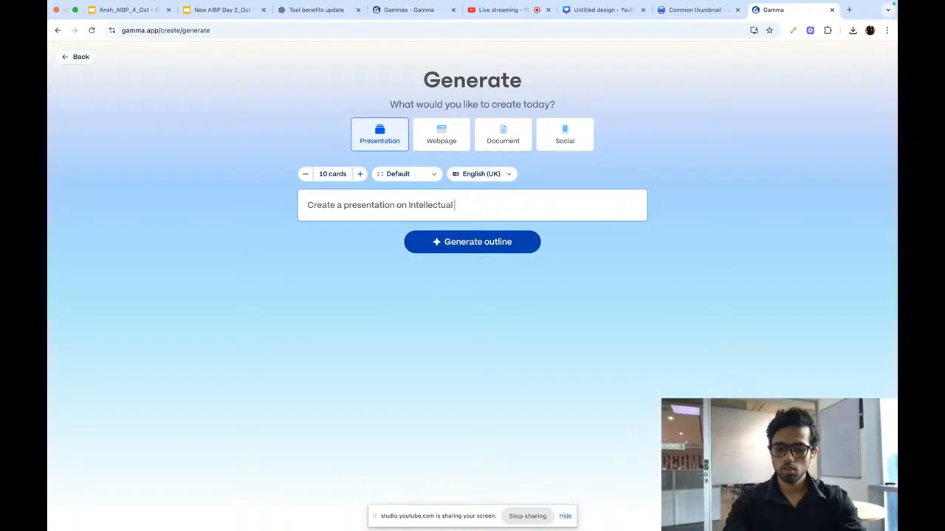
text(Obesity)
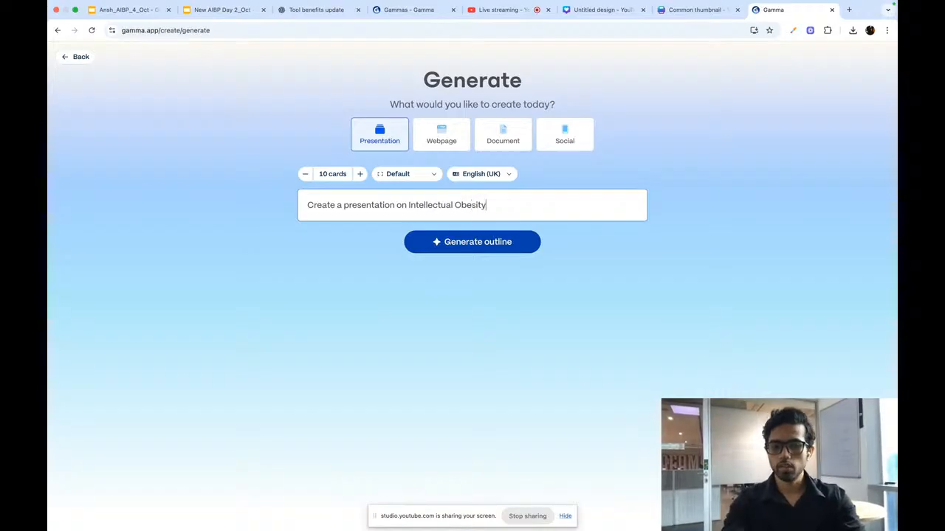
text( and)
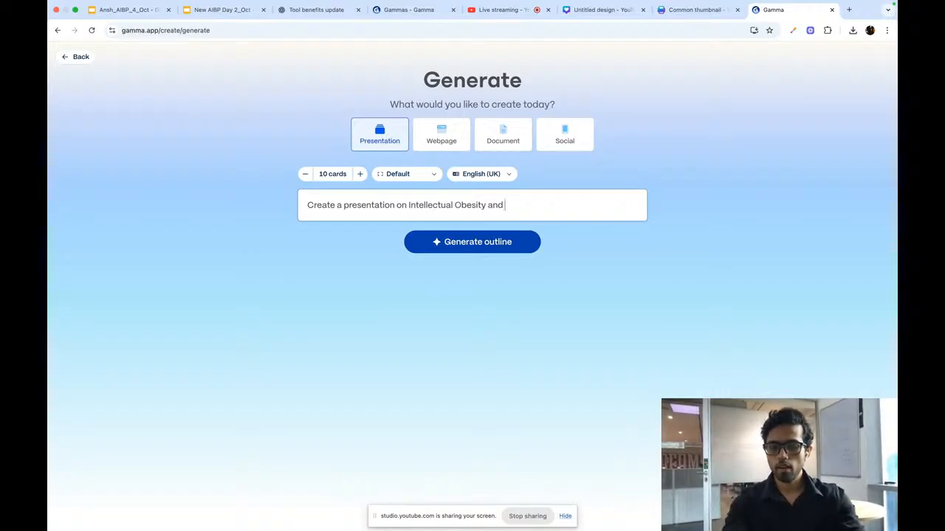
text( how to)
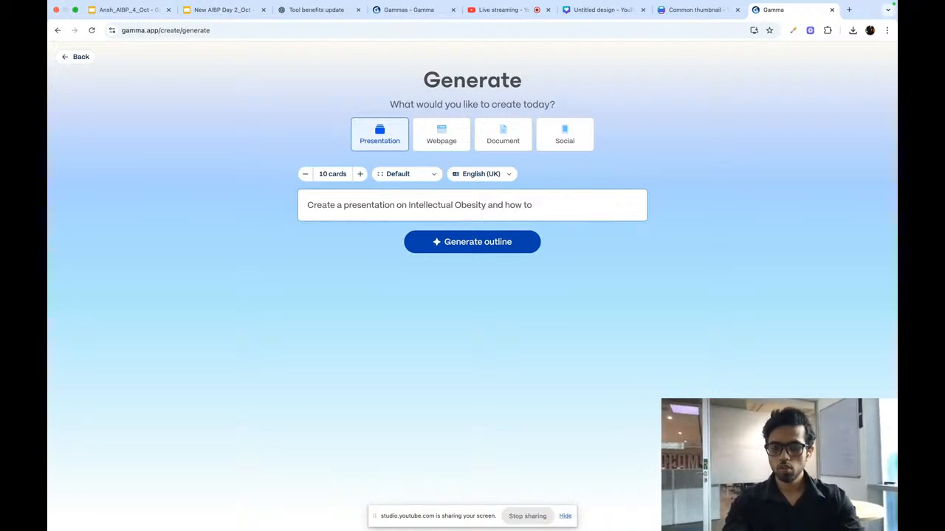
text( avaoid!)
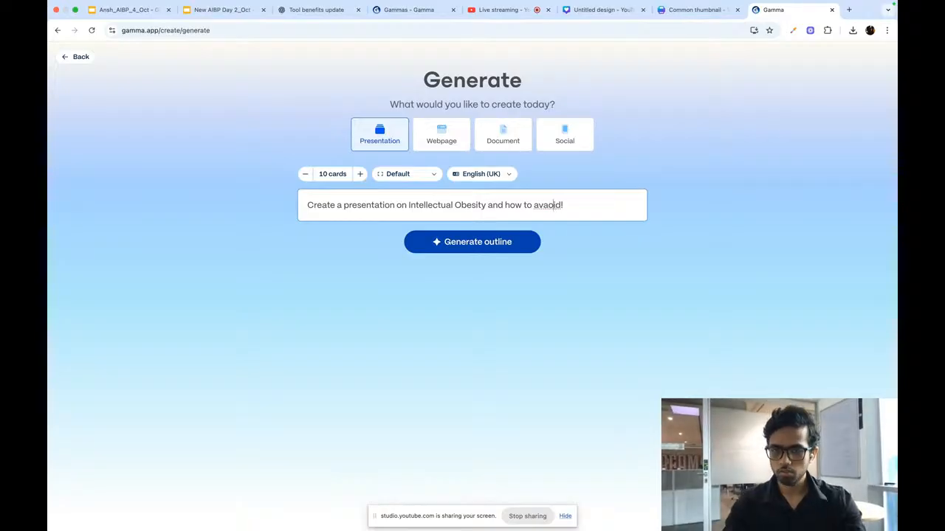
key(BackSpace)
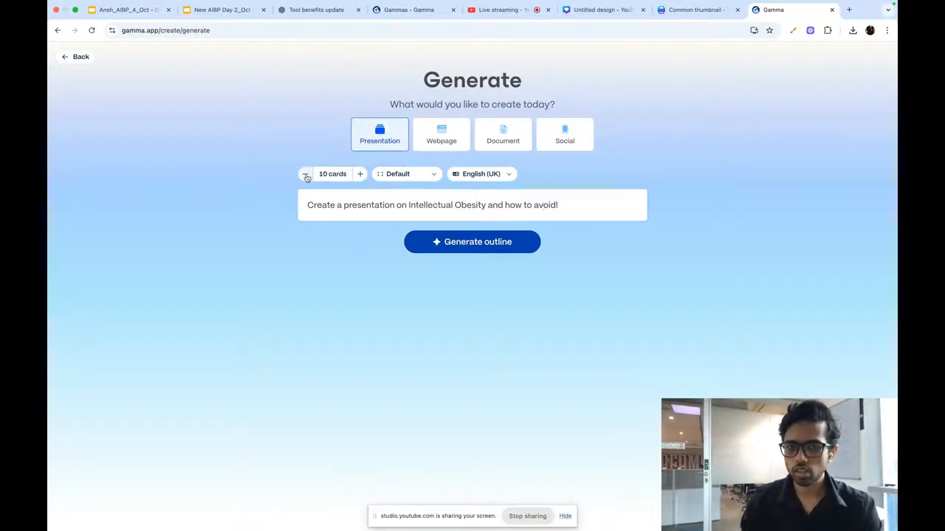
Try a different card count and the Traditional 16:9 page style, returning to 10 cards and the Default style.
click(305, 174)
click(360, 174)
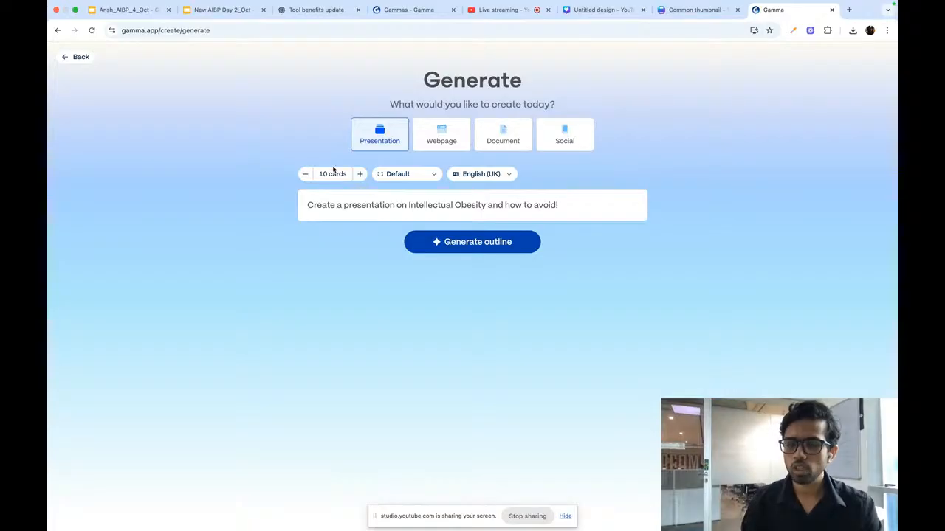
click(430, 180)
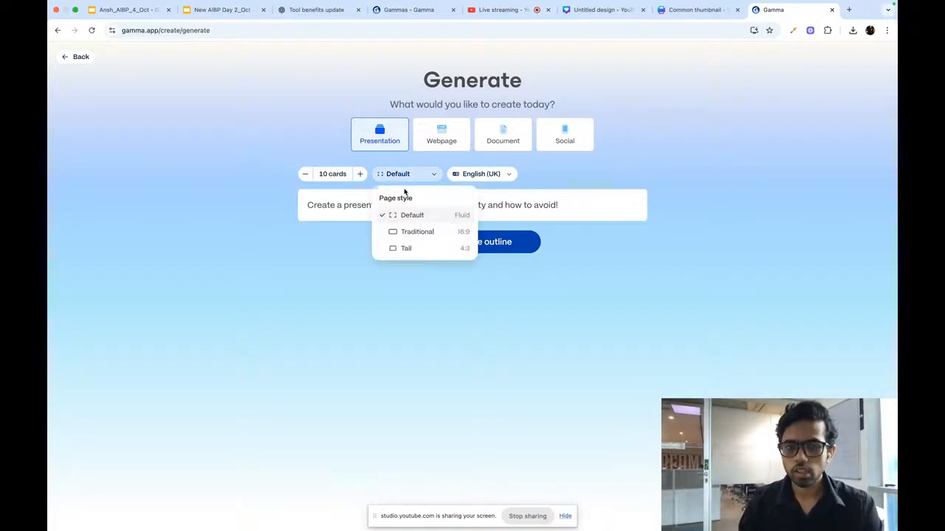
click(436, 233)
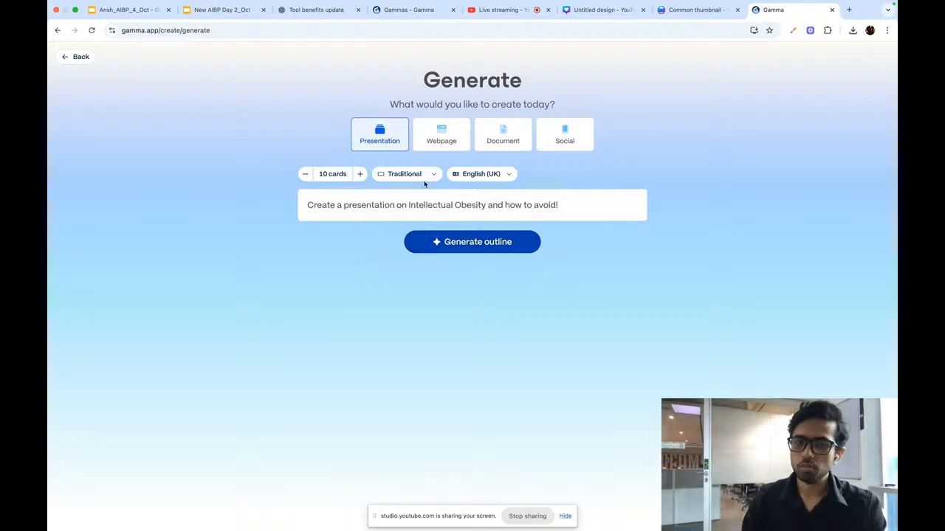
click(428, 173)
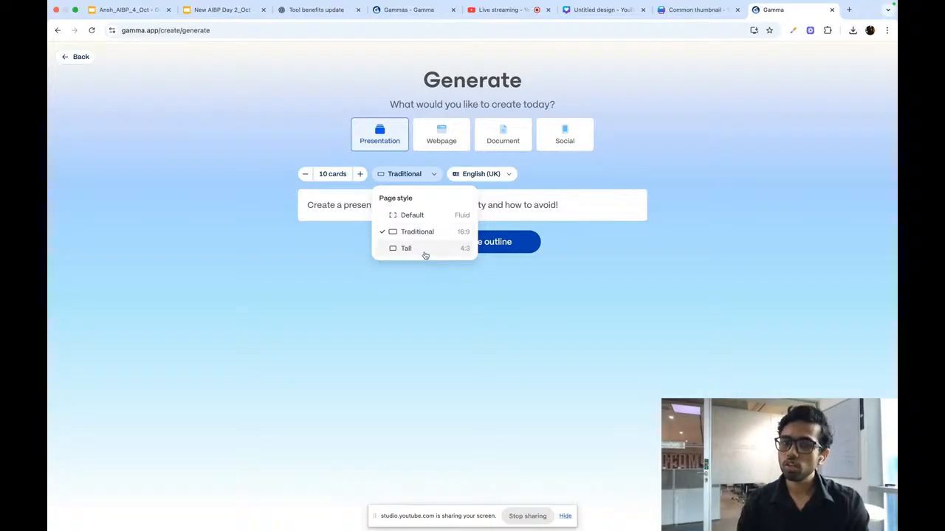
click(449, 217)
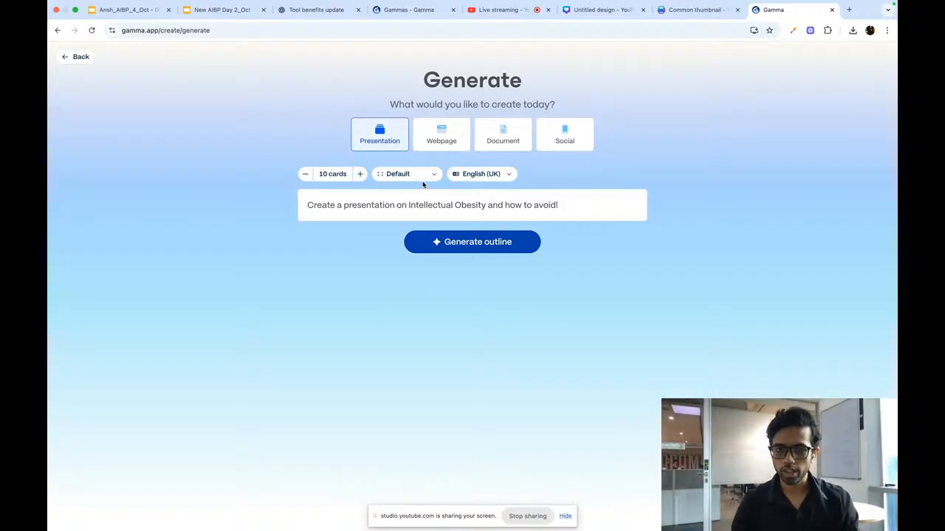
click(498, 175)
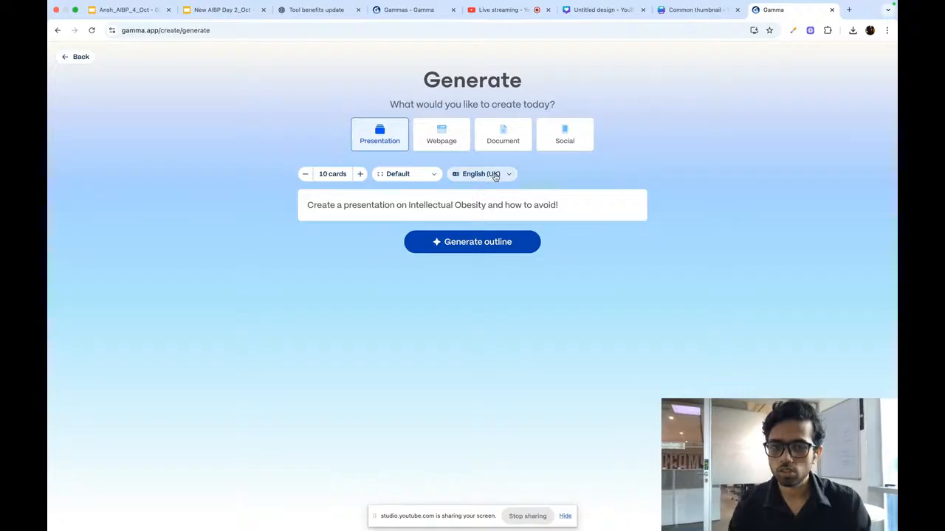
scroll(490, 249, down, 10)
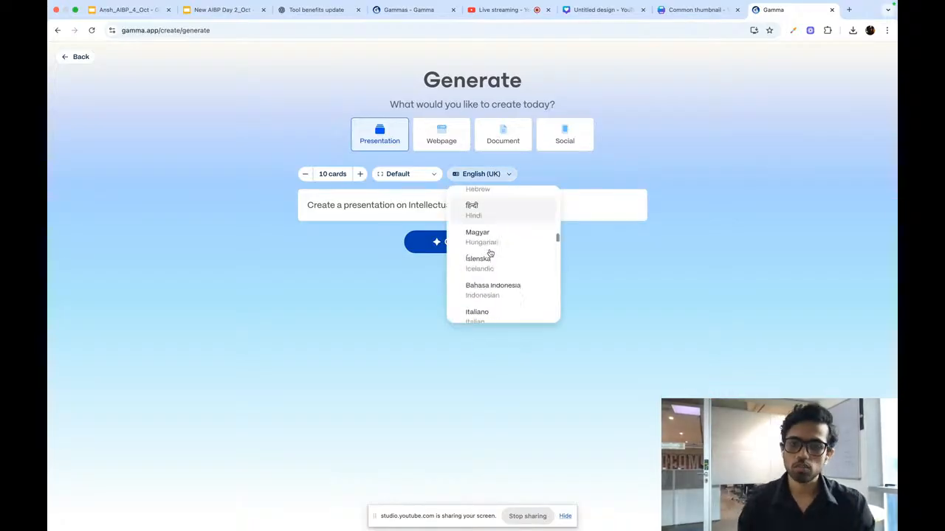
scroll(490, 254, down, 1)
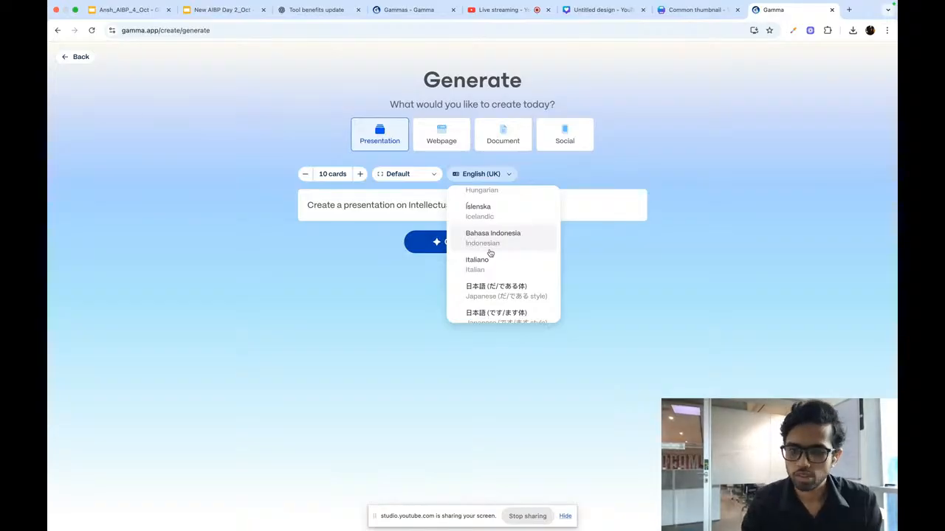
click(514, 176)
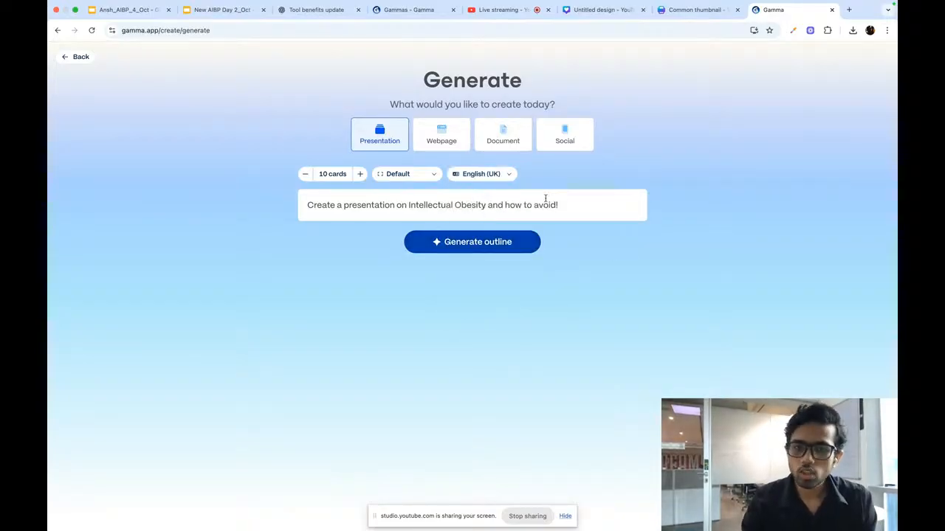
Generate the outline from the Intellectual Obesity prompt and review its cards.
click(467, 248)
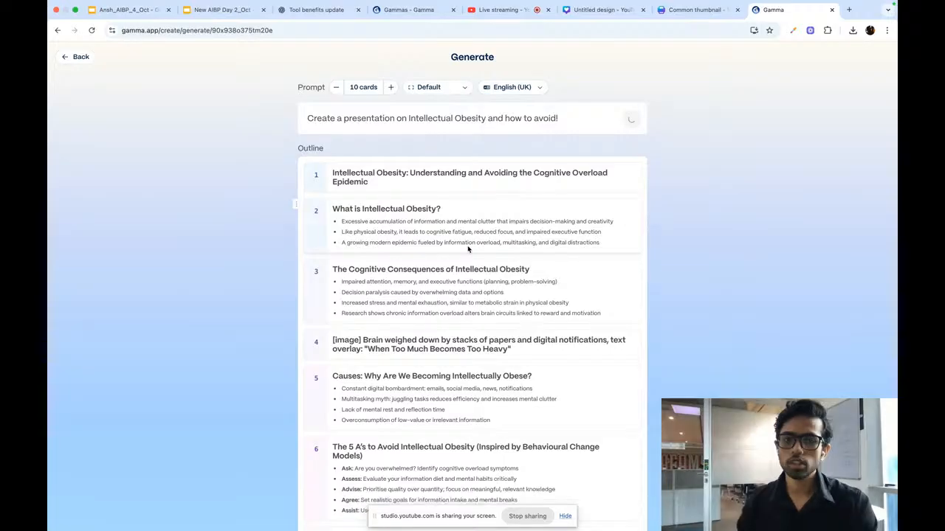
scroll(468, 248, down, 2)
scroll(467, 249, down, 1)
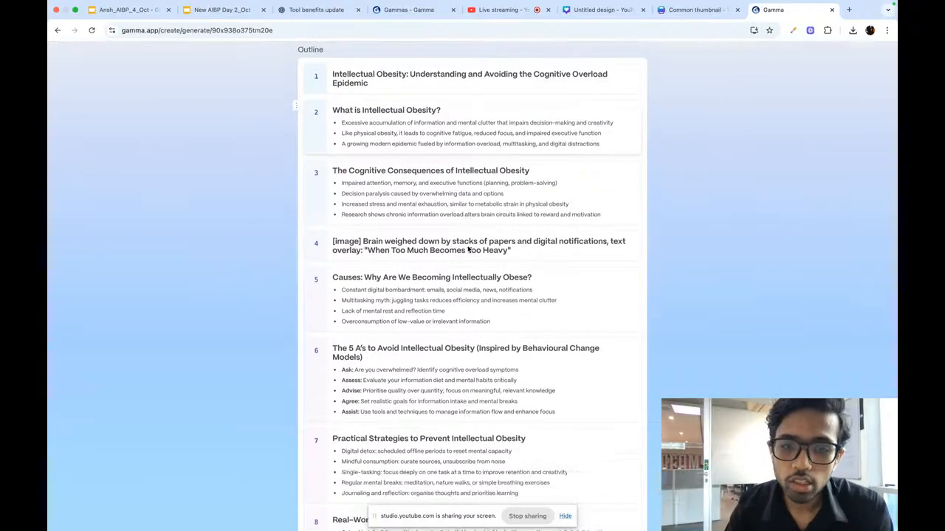
scroll(467, 249, down, 3)
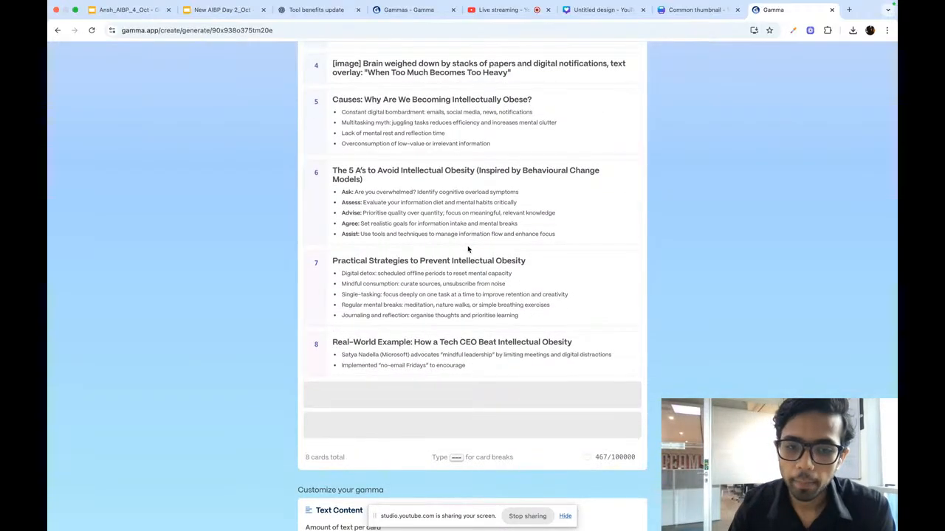
scroll(467, 247, up, 3)
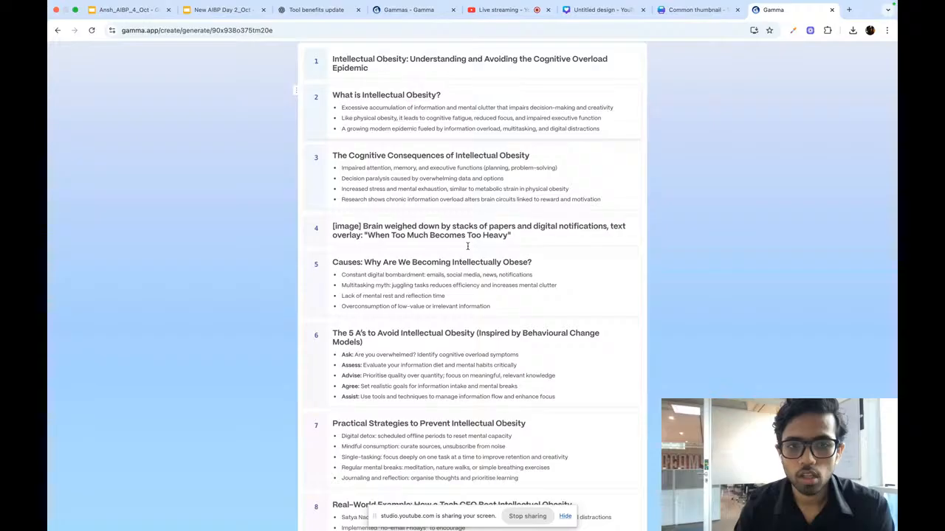
scroll(467, 248, up, 1)
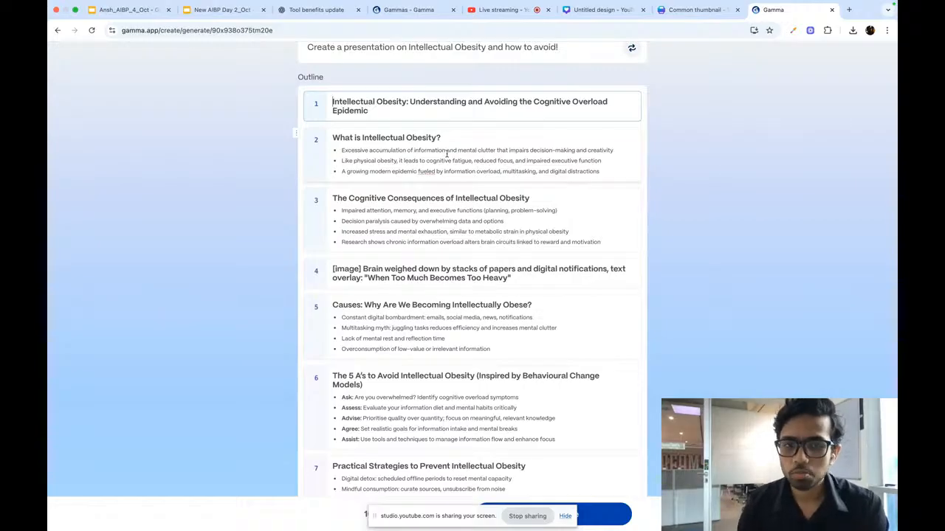
scroll(447, 154, down, 1)
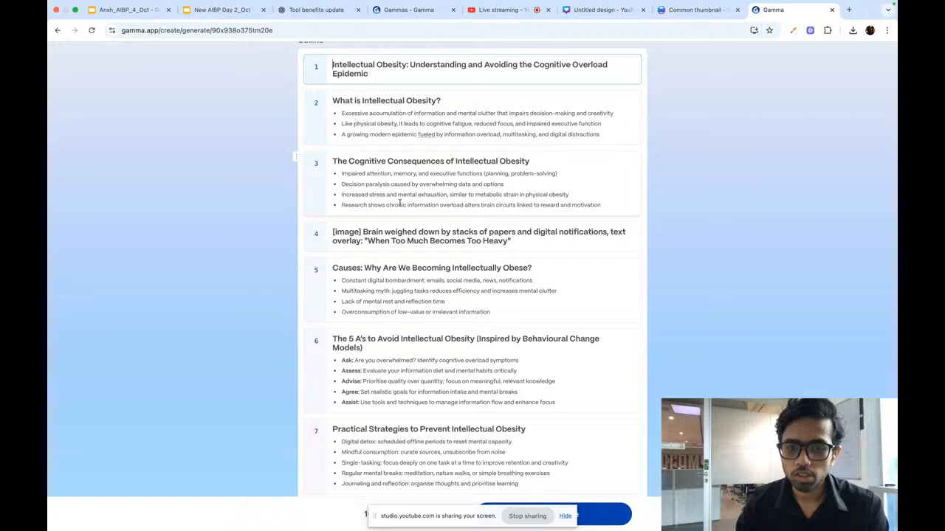
Review the remaining outline cards through the conclusion, and open the card options for cards 7 and 8.
scroll(399, 203, down, 2)
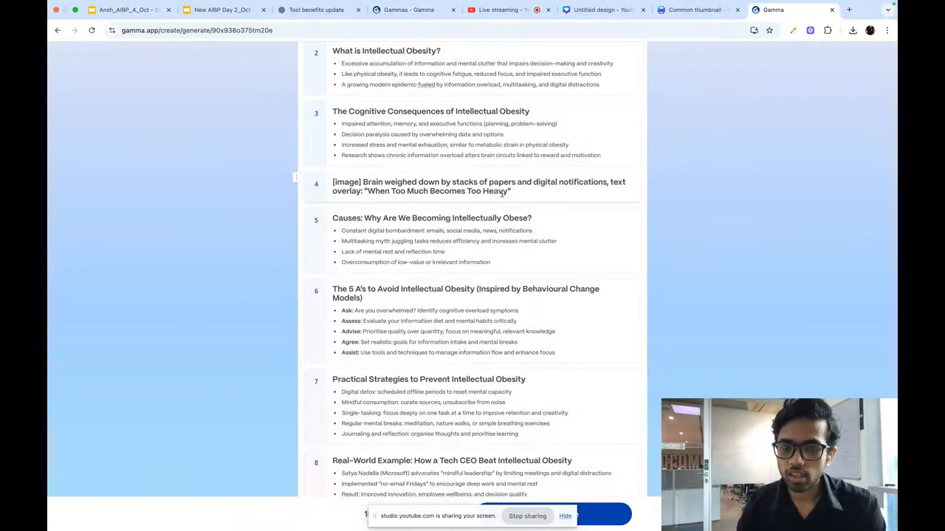
scroll(444, 191, down, 2)
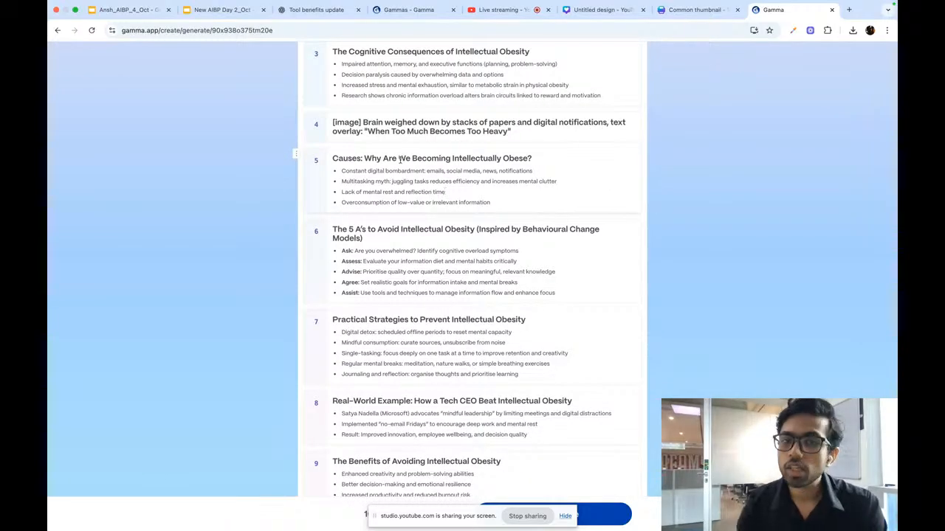
scroll(400, 159, down, 5)
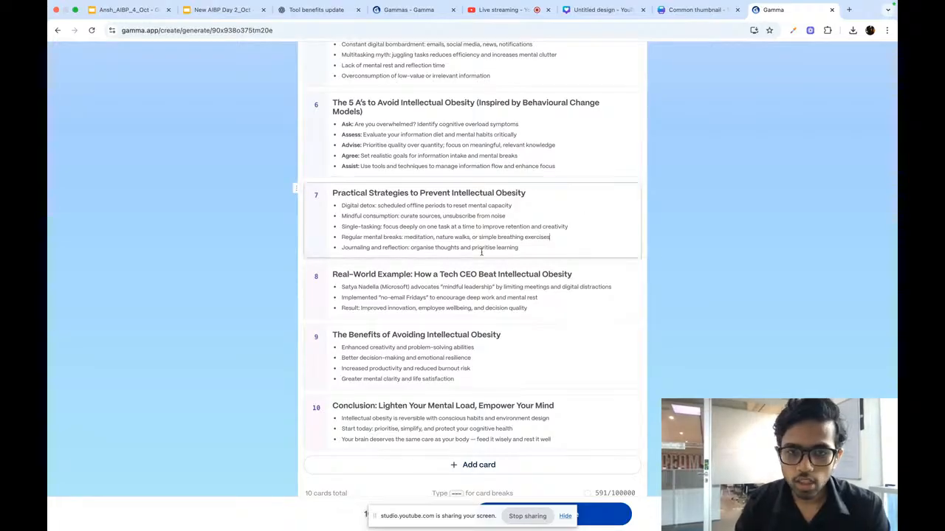
click(293, 192)
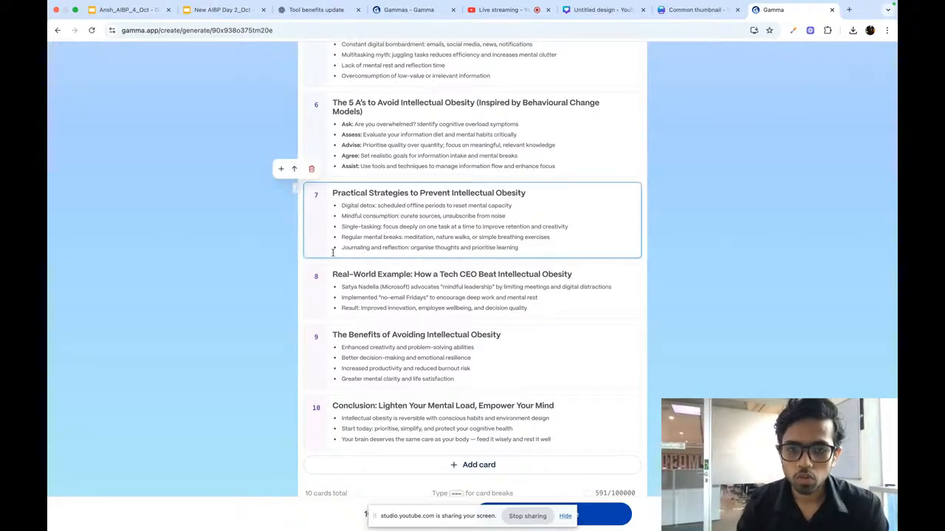
scroll(333, 252, down, 1)
click(331, 267)
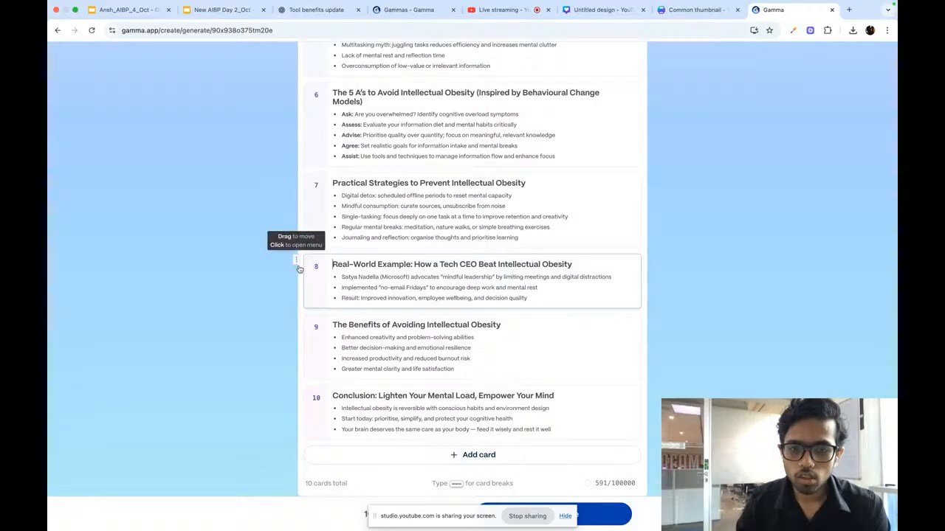
click(297, 262)
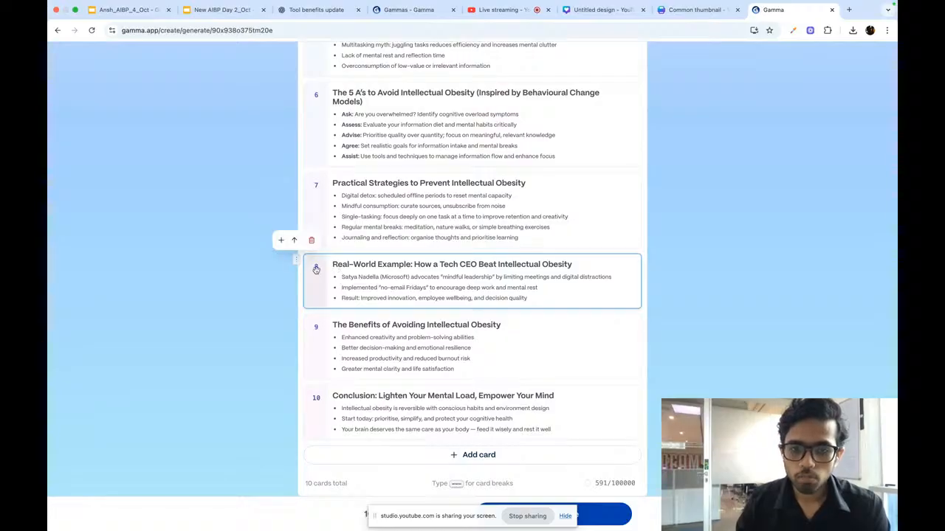
scroll(292, 324, up, 1)
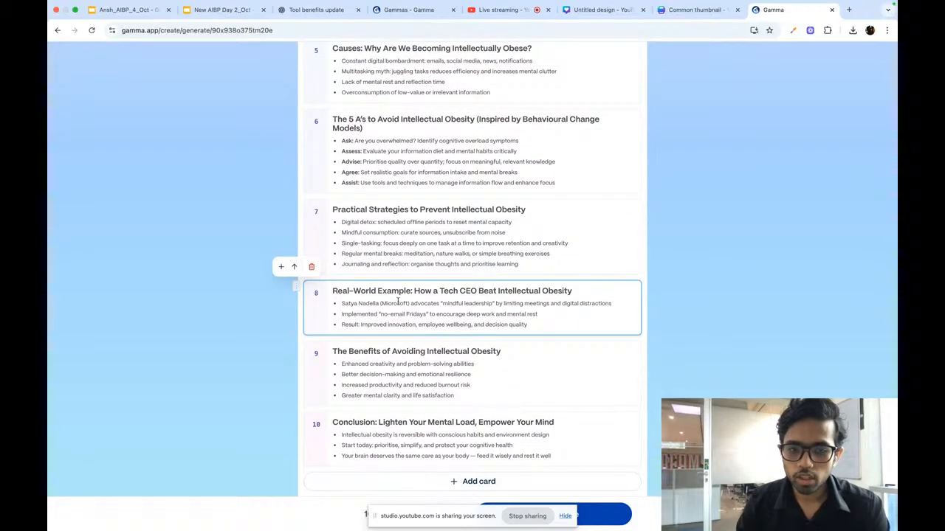
Delete the last word of the final bullet on the Real-World Example card and retype it as "quality".
drag(421, 313, 478, 324)
click(529, 324)
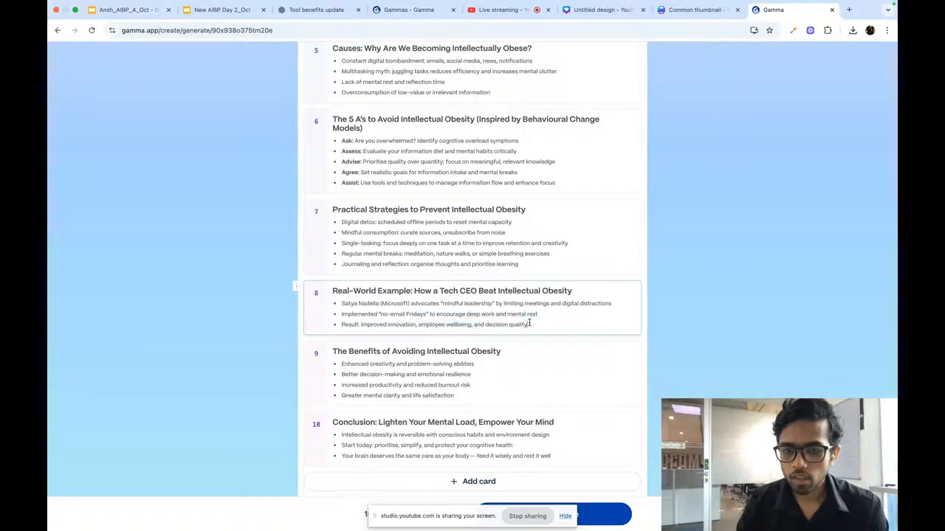
key(shift+alt+Left)
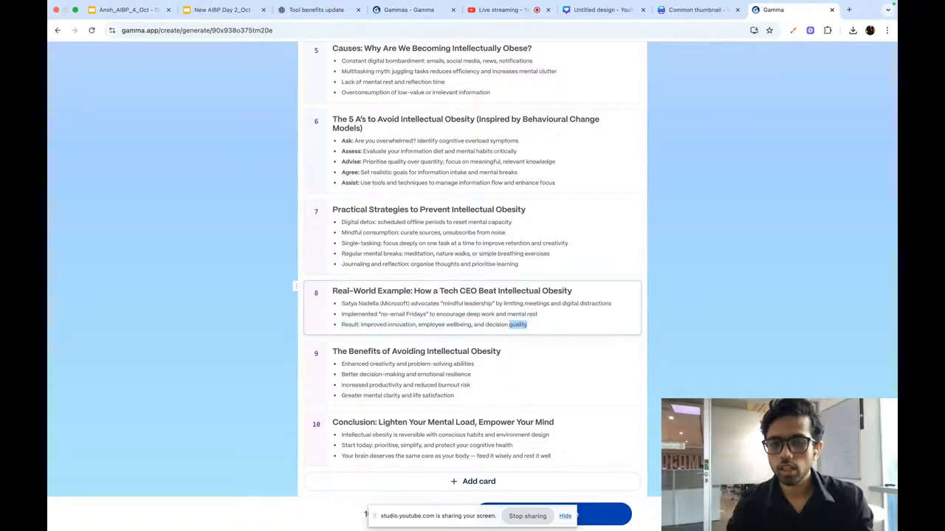
key(BackSpace)
text(qua)
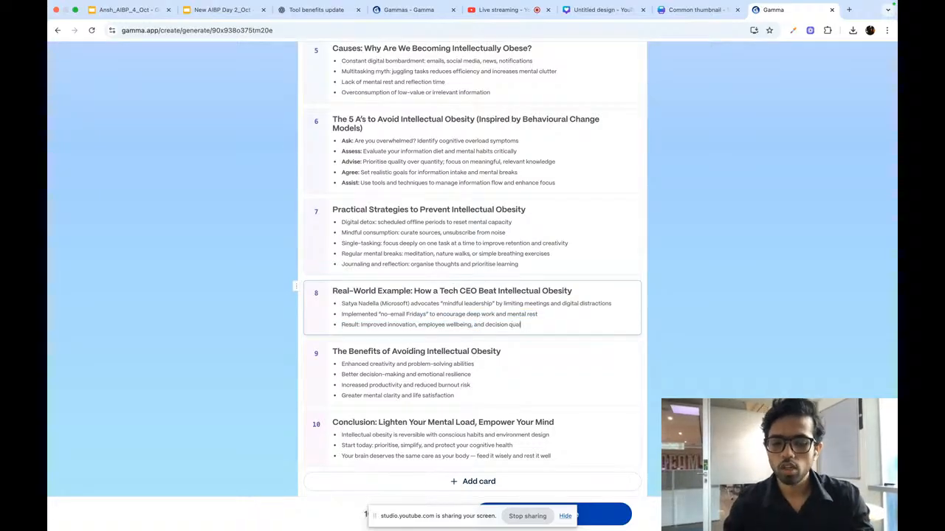
text(lity)
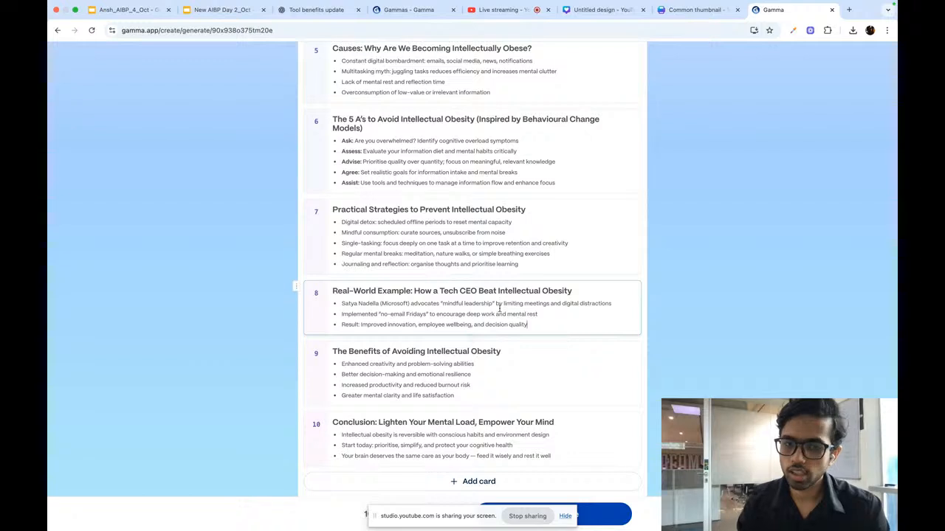
Move the Real-World Example card above the Practical Strategies card so it becomes card 7 in the outline.
drag(322, 288, 314, 197)
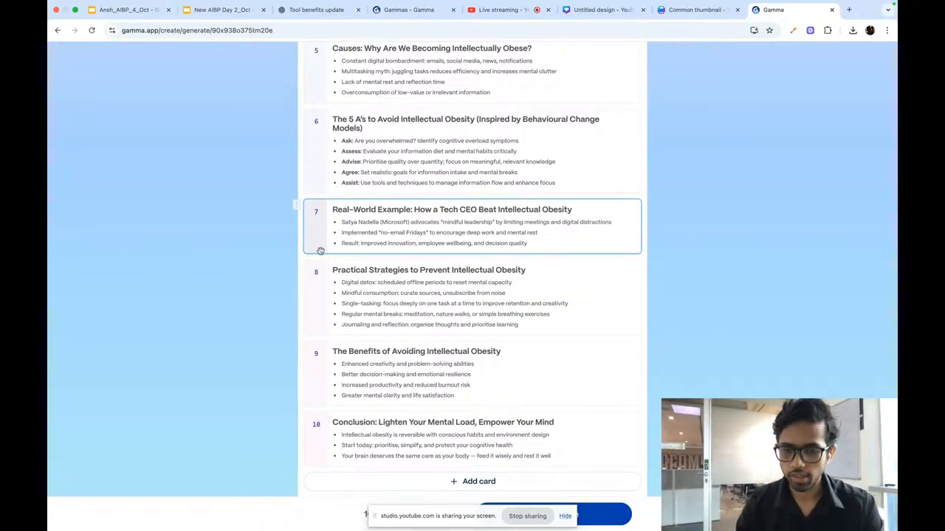
scroll(320, 251, down, 3)
scroll(320, 251, up, 3)
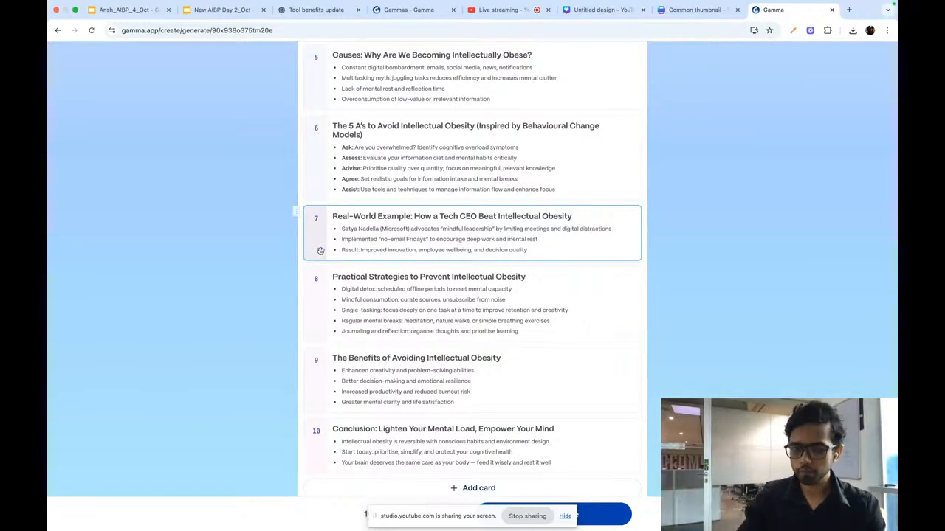
scroll(320, 251, down, 3)
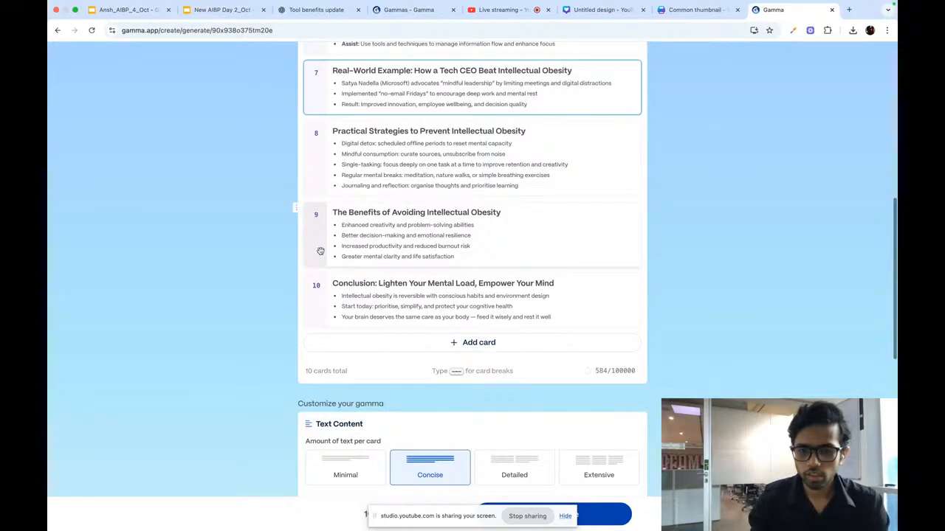
right_click(320, 251)
click(231, 262)
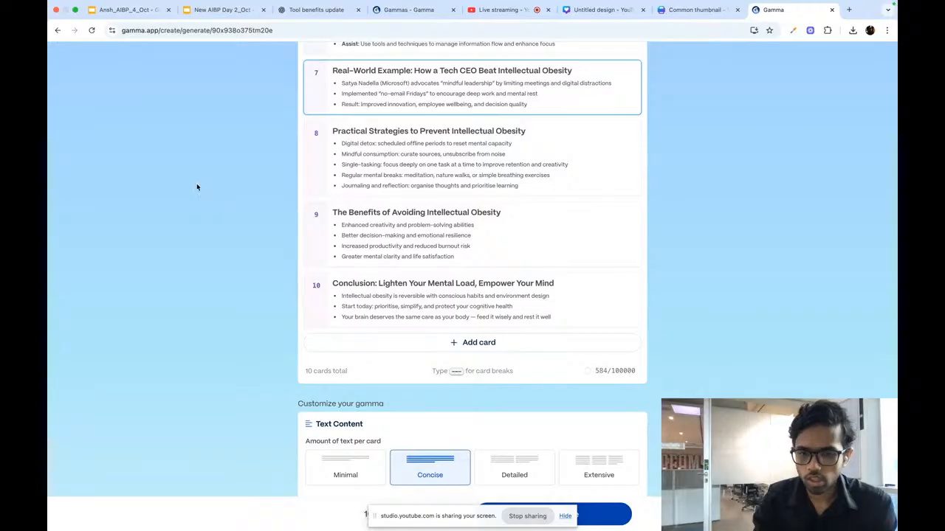
Set the amount of text per card to Minimal.
scroll(197, 187, down, 5)
scroll(334, 193, down, 1)
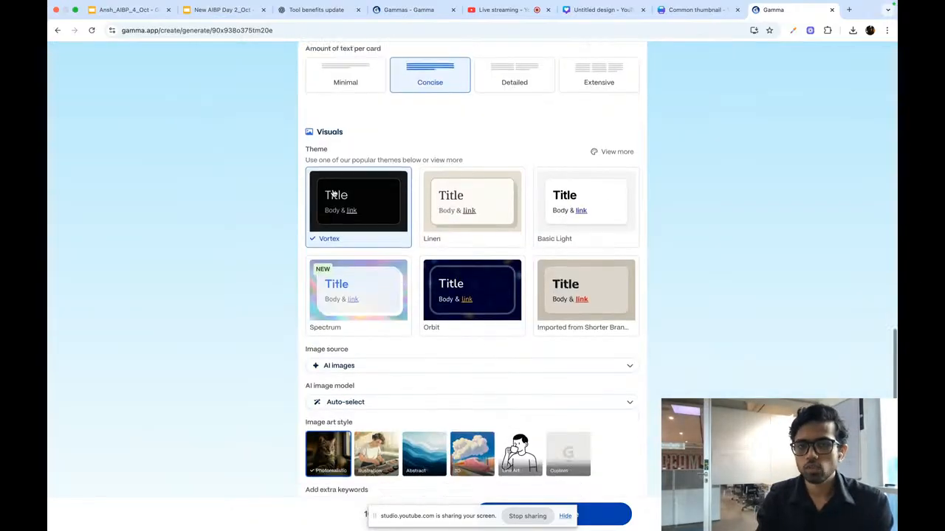
scroll(334, 193, up, 1)
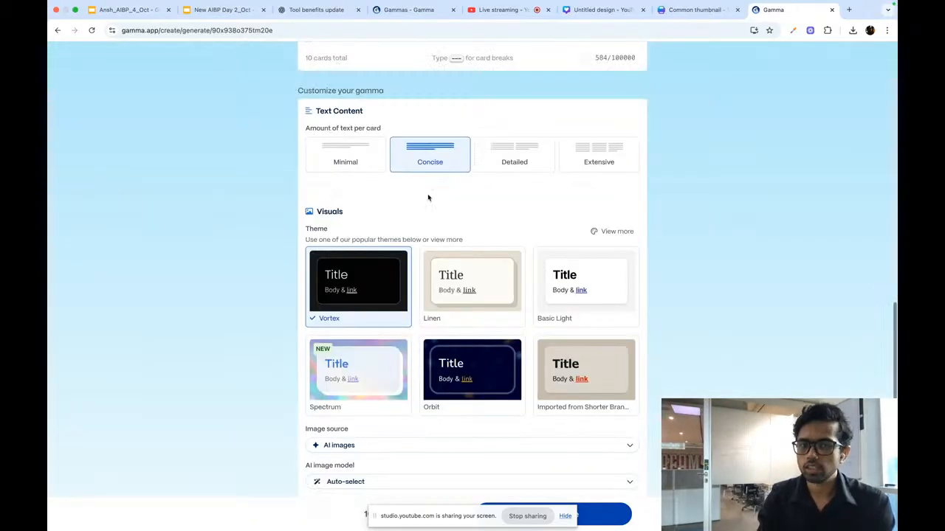
click(367, 170)
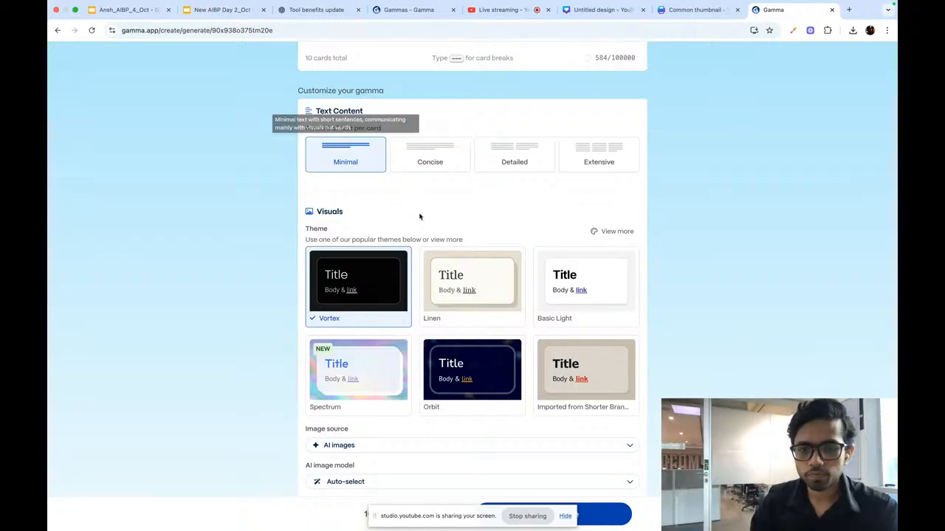
Open the full theme collection and preview the Stratos, Mercury, Spectrum and Stardust themes.
scroll(418, 213, down, 2)
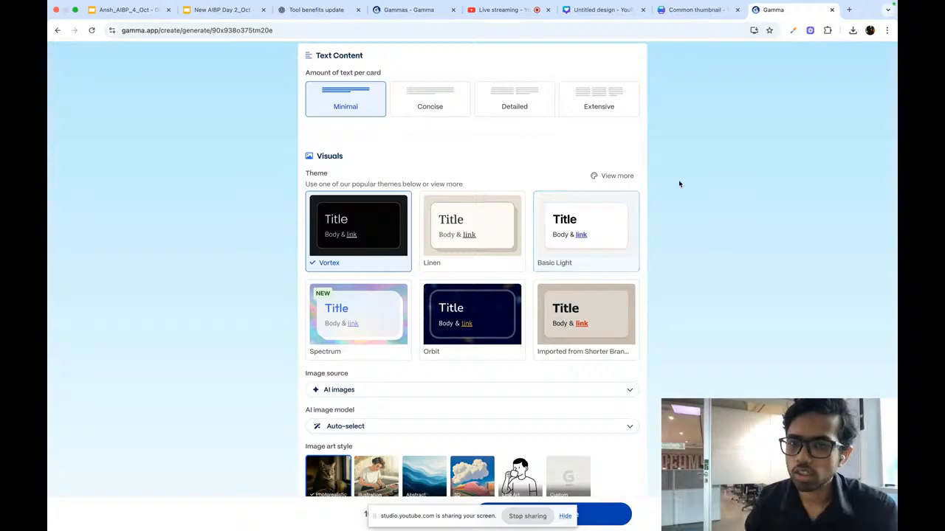
click(611, 177)
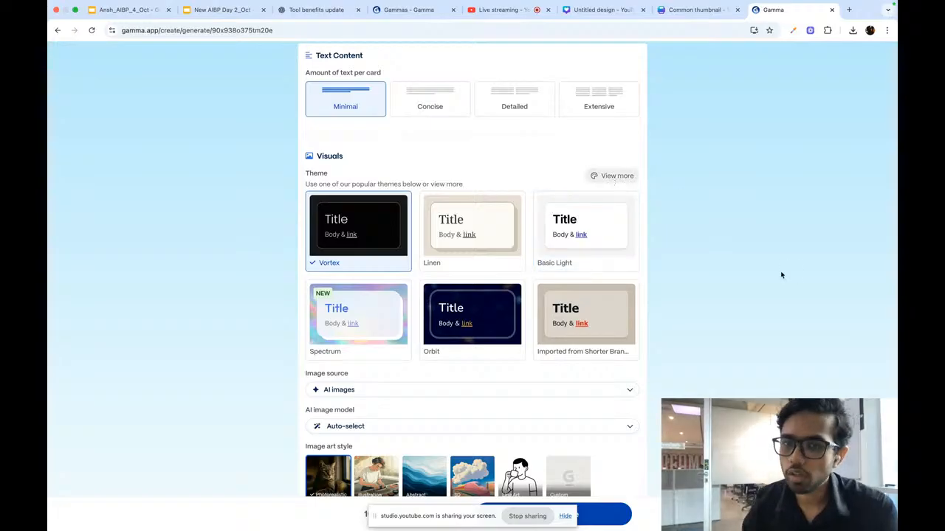
scroll(322, 259, down, 1)
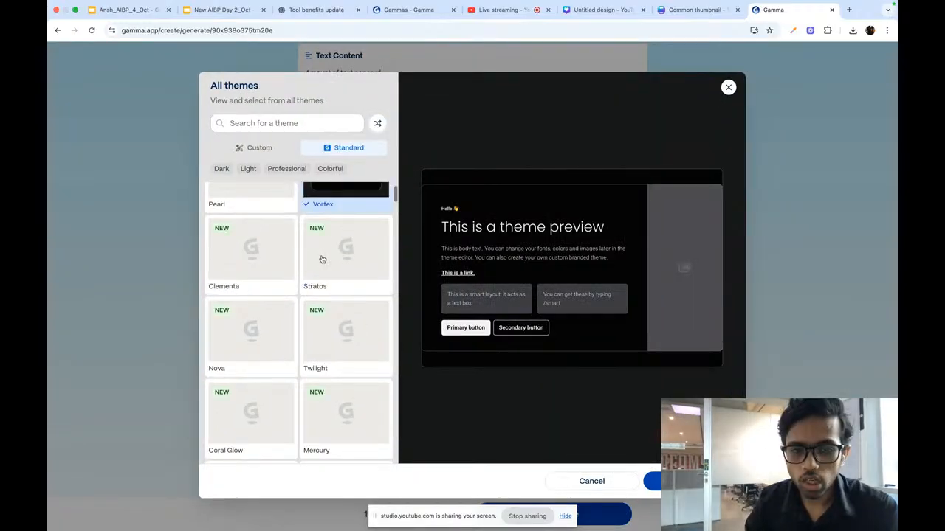
scroll(340, 284, down, 1)
scroll(357, 310, down, 2)
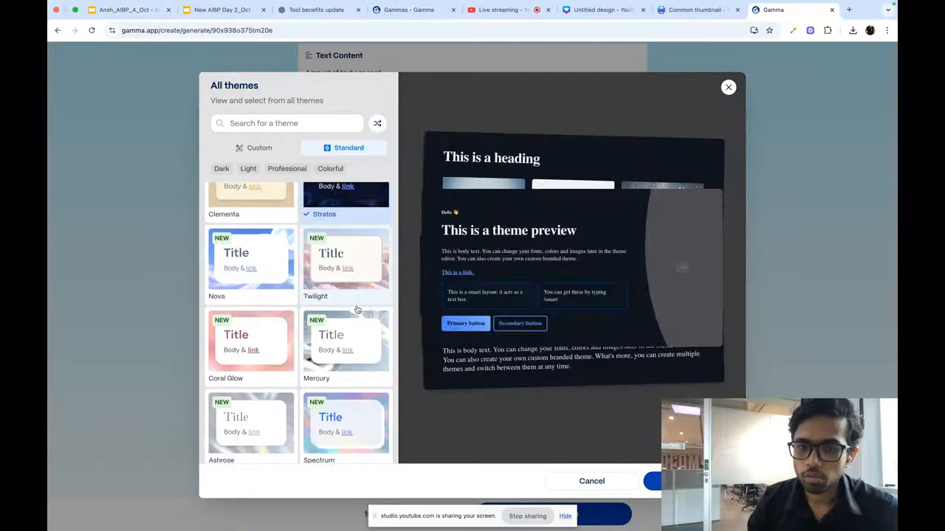
scroll(324, 353, down, 1)
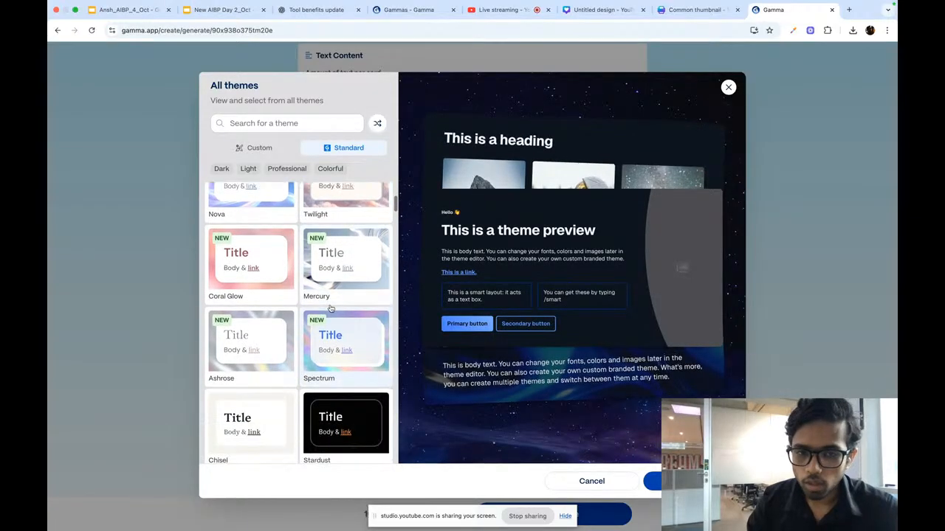
click(322, 282)
click(352, 348)
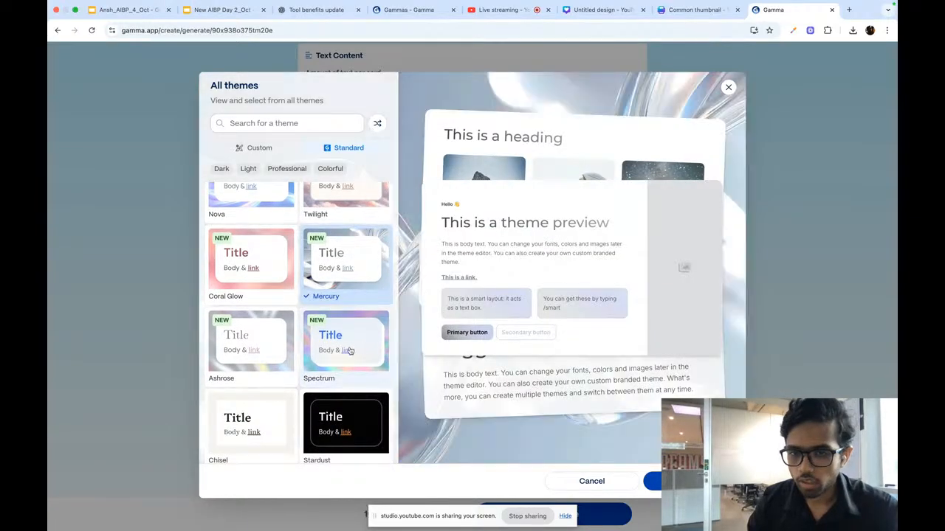
scroll(347, 340, down, 1)
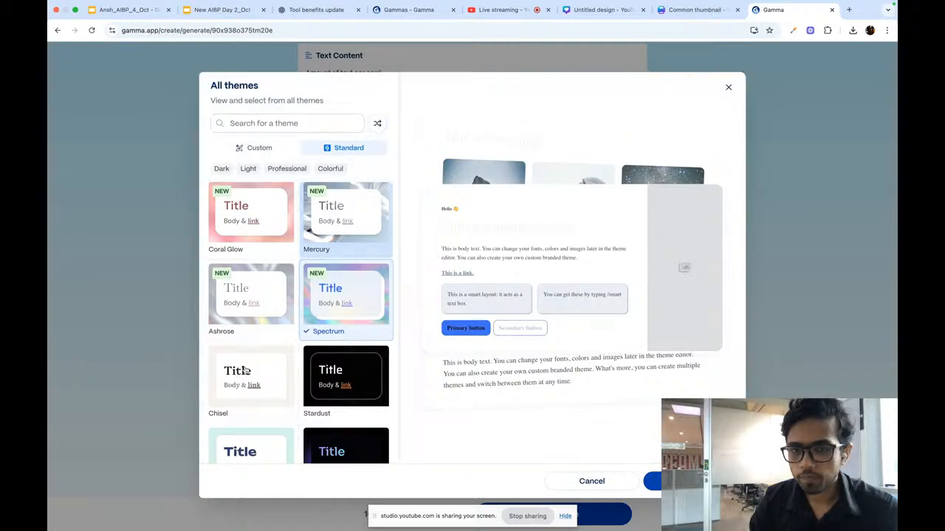
scroll(258, 369, down, 1)
click(319, 367)
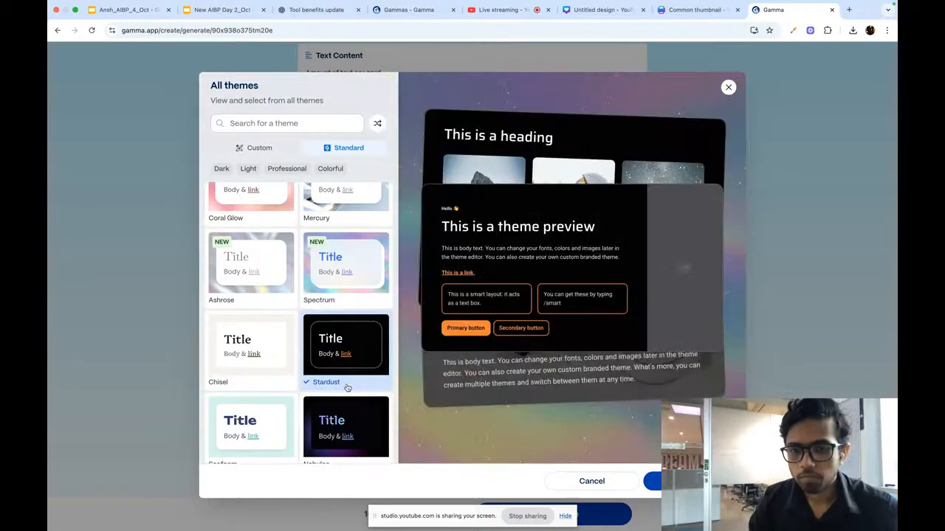
Preview the Nebulae theme, and apply Lux as the presentation's theme.
scroll(347, 388, down, 3)
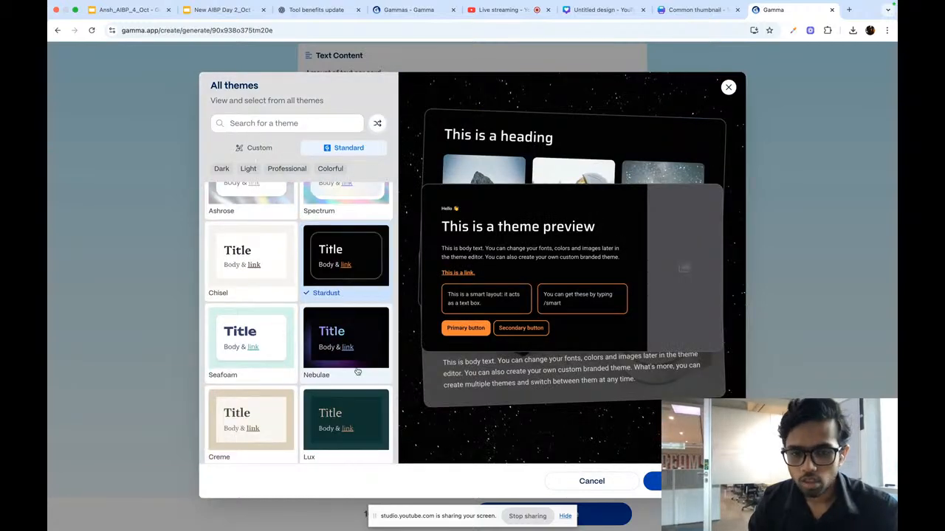
click(360, 377)
scroll(358, 377, down, 2)
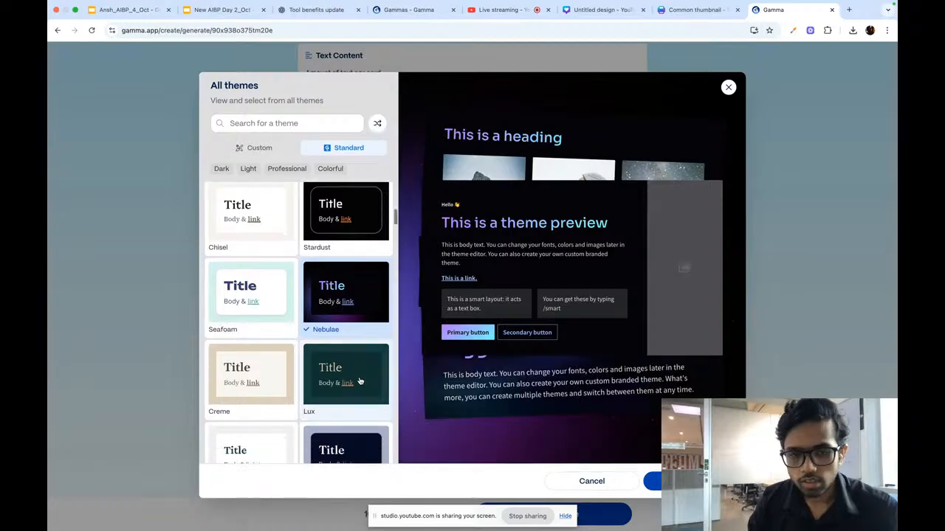
click(357, 372)
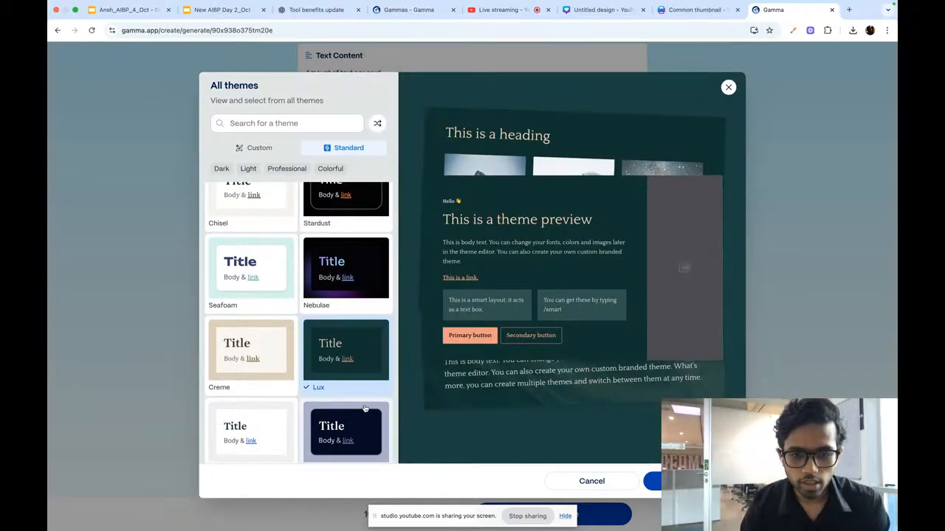
click(689, 481)
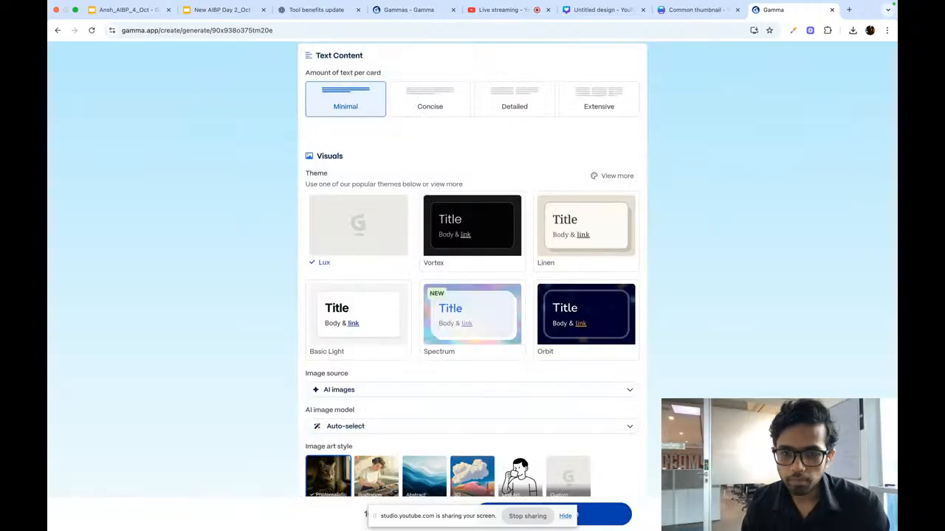
Examine the available image source options, from Automatic and Stock photos through to Image placeholders and Don't add images.
scroll(597, 237, down, 1)
scroll(583, 251, down, 1)
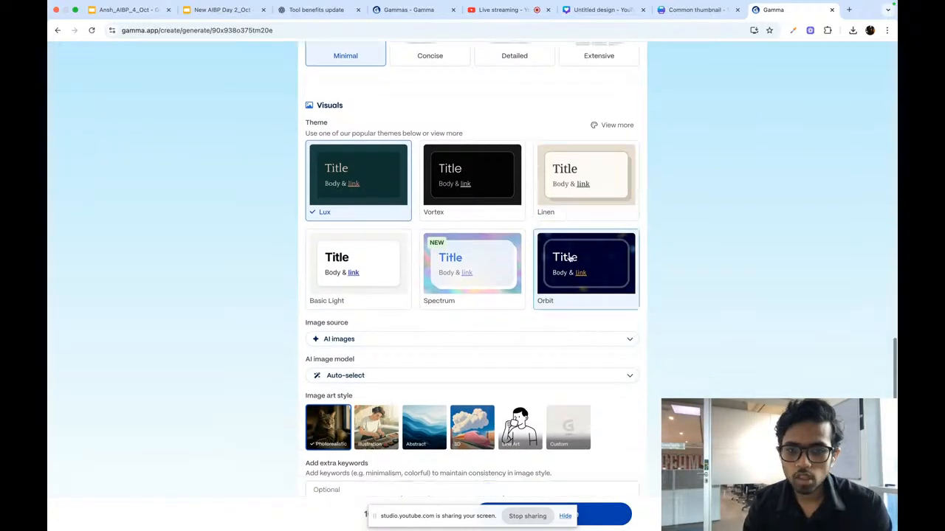
scroll(487, 291, up, 1)
scroll(486, 291, down, 1)
scroll(486, 291, down, 2)
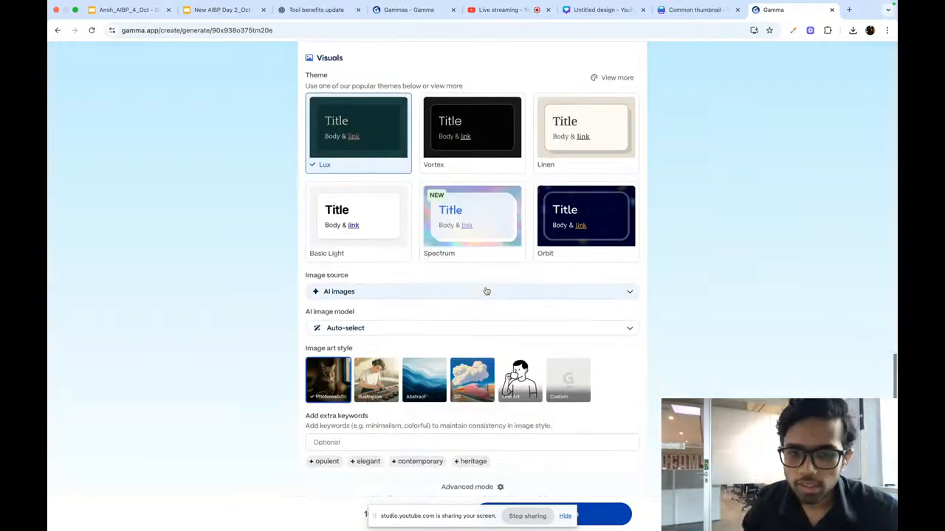
click(350, 297)
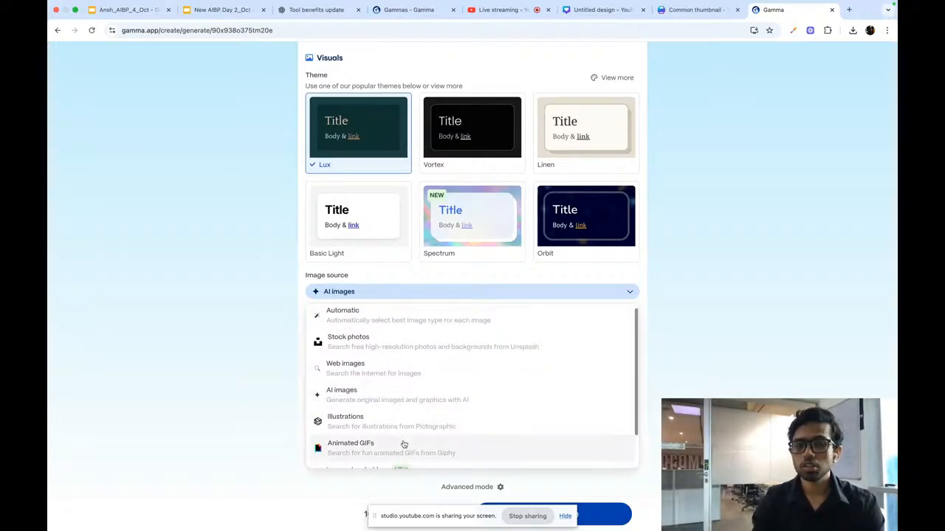
scroll(378, 442, down, 1)
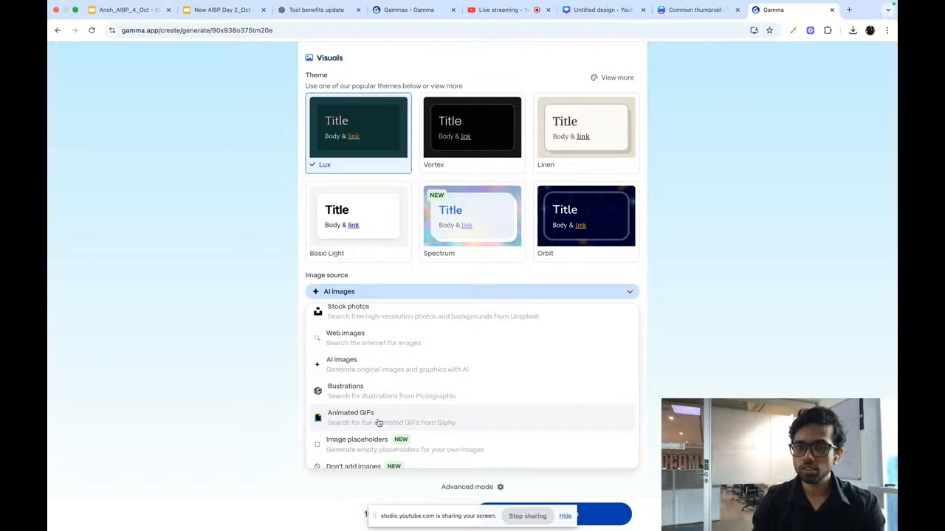
scroll(378, 423, down, 1)
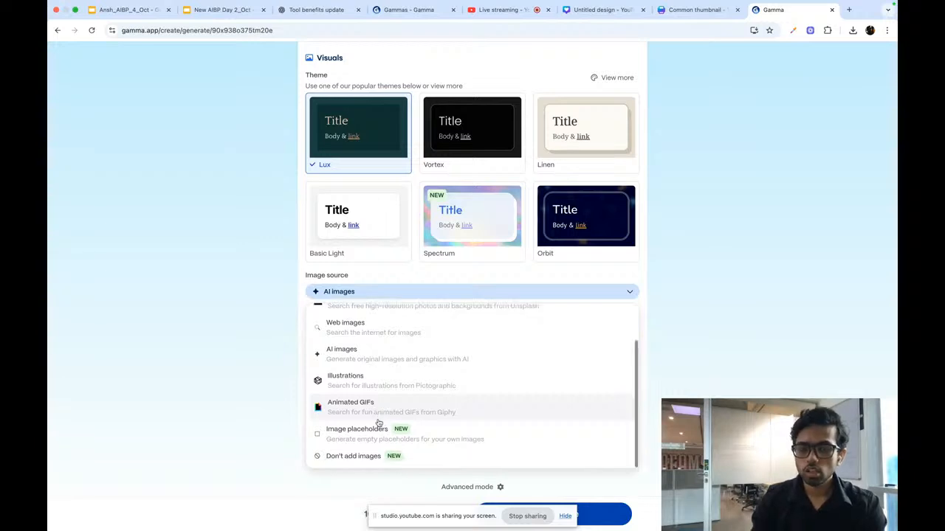
scroll(377, 423, up, 2)
scroll(378, 423, up, 1)
scroll(378, 422, down, 2)
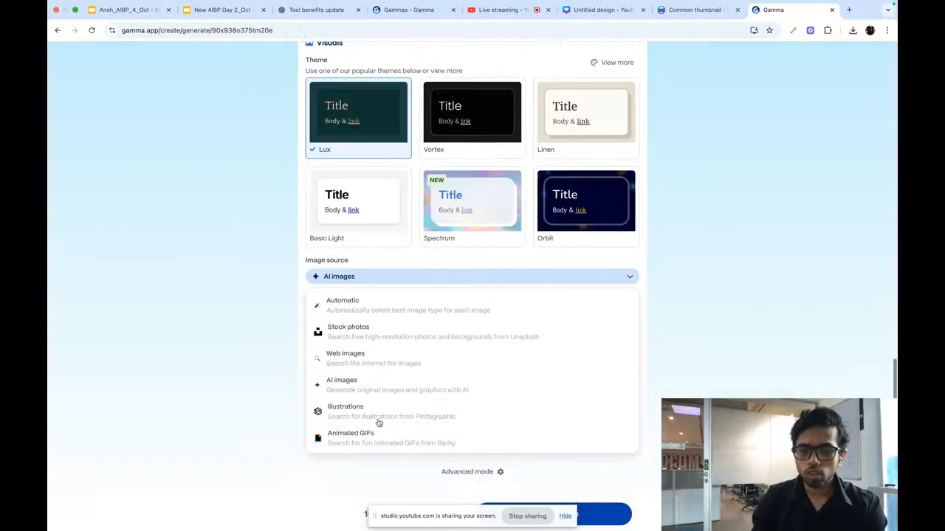
scroll(379, 369, down, 1)
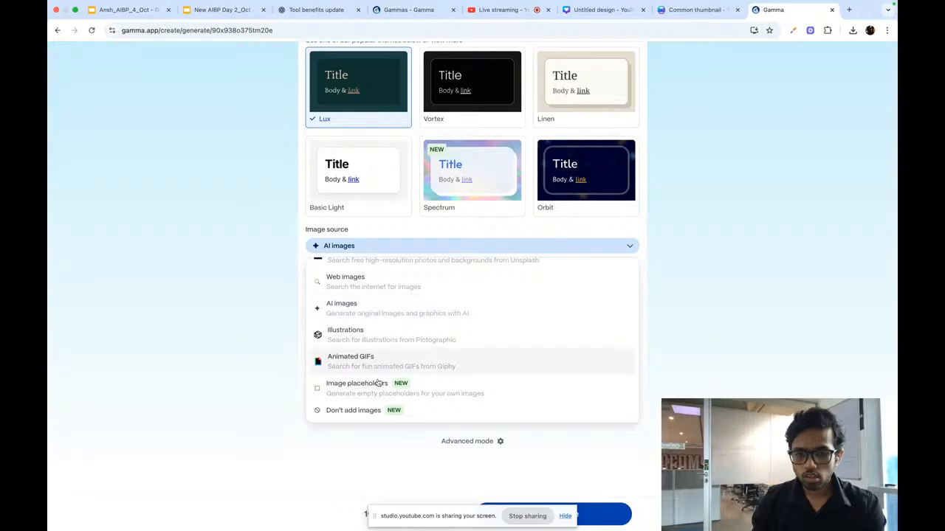
scroll(373, 412, up, 2)
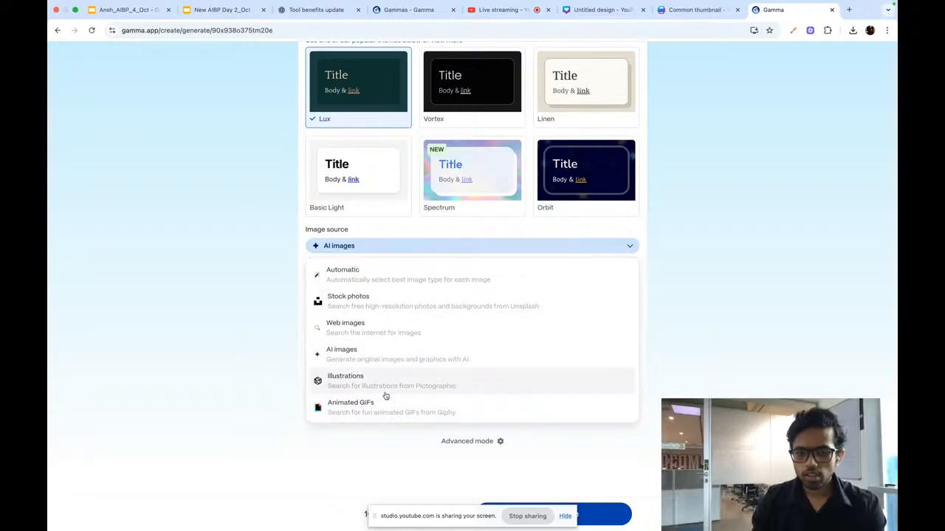
Set the image source to Illustrations and move the screen-sharing notice away from the Generate button.
click(384, 395)
click(382, 411)
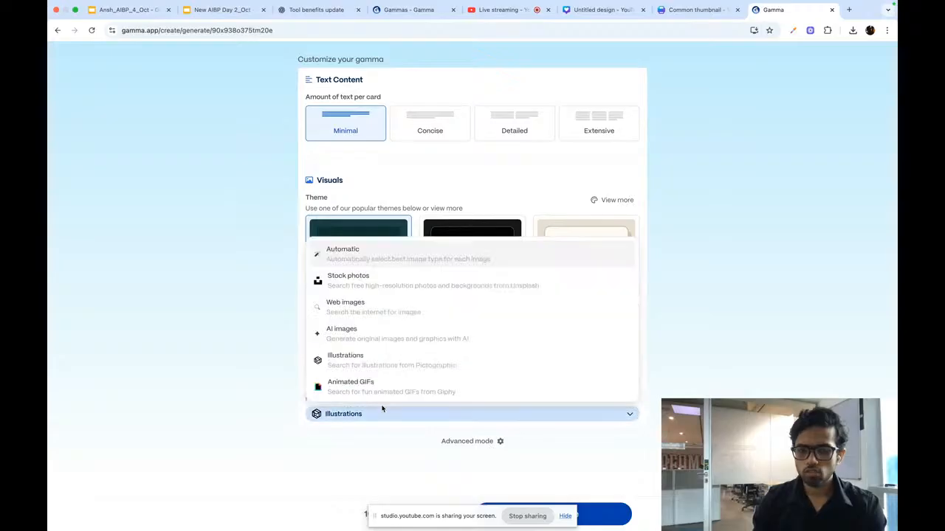
click(400, 372)
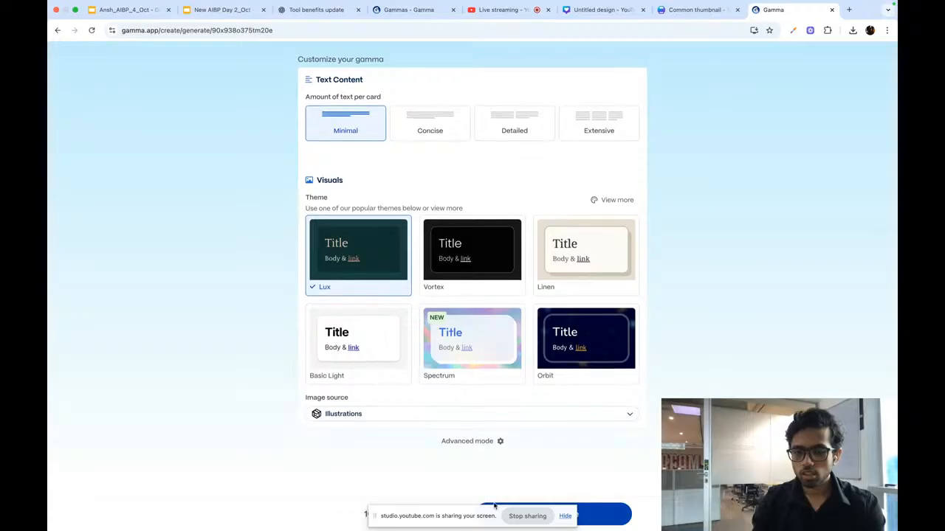
drag(372, 516, 143, 447)
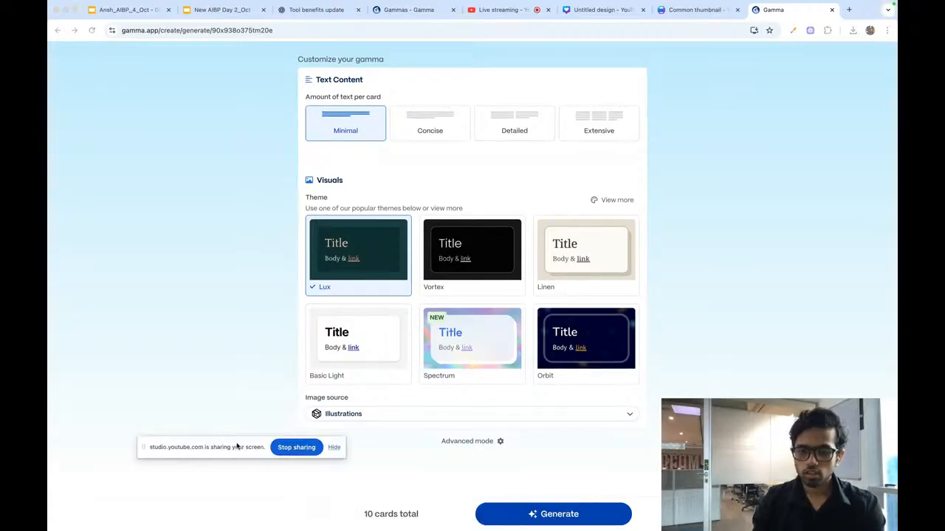
Switch the image source back to AI images.
click(375, 420)
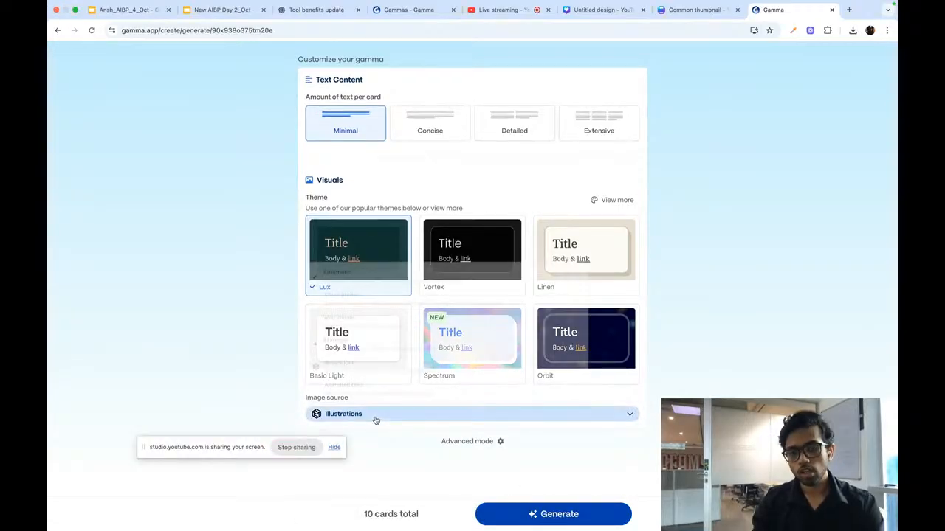
click(375, 415)
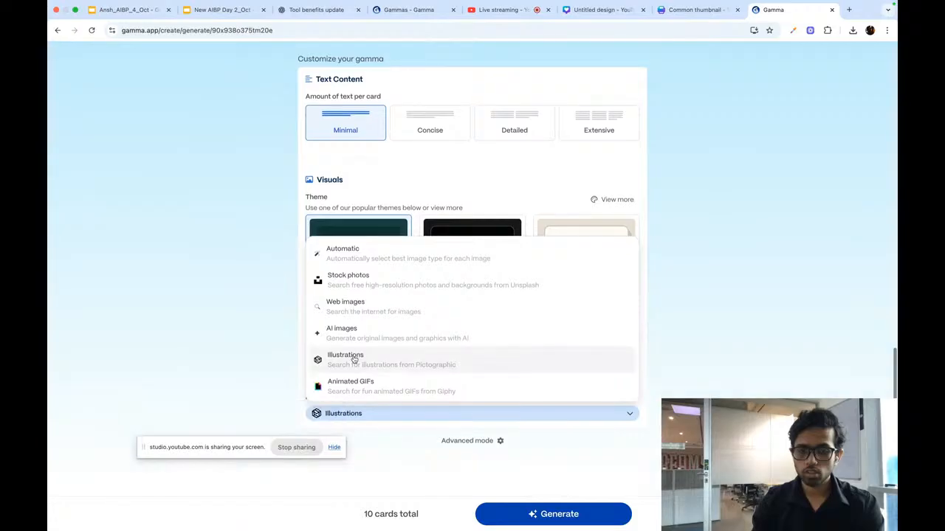
click(355, 332)
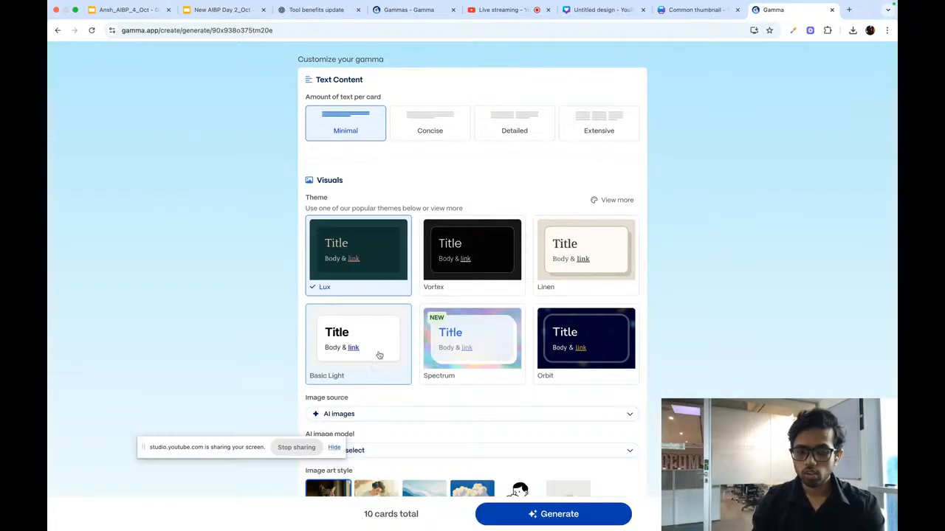
Set the AI image model to Ideogram 3.0 Turbo, moving the screen-sharing notice clear of the model list.
scroll(357, 335, down, 5)
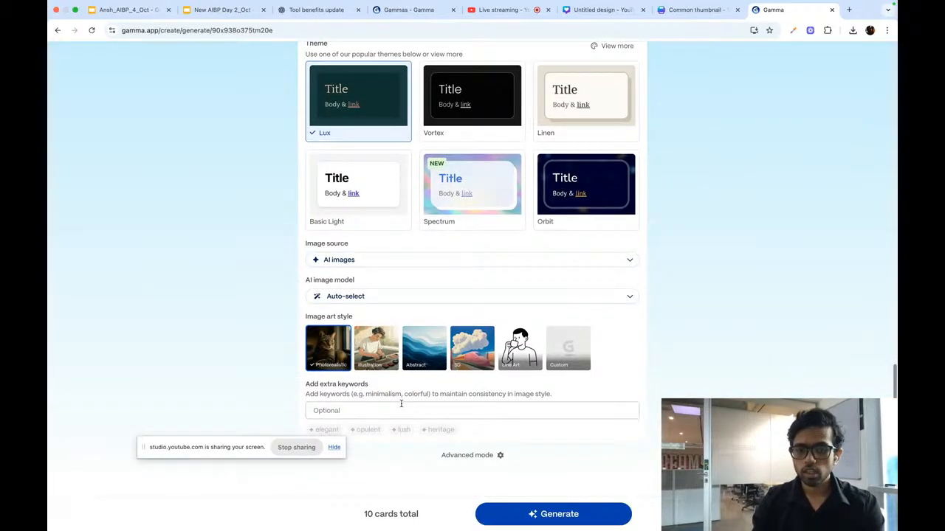
scroll(394, 298, down, 1)
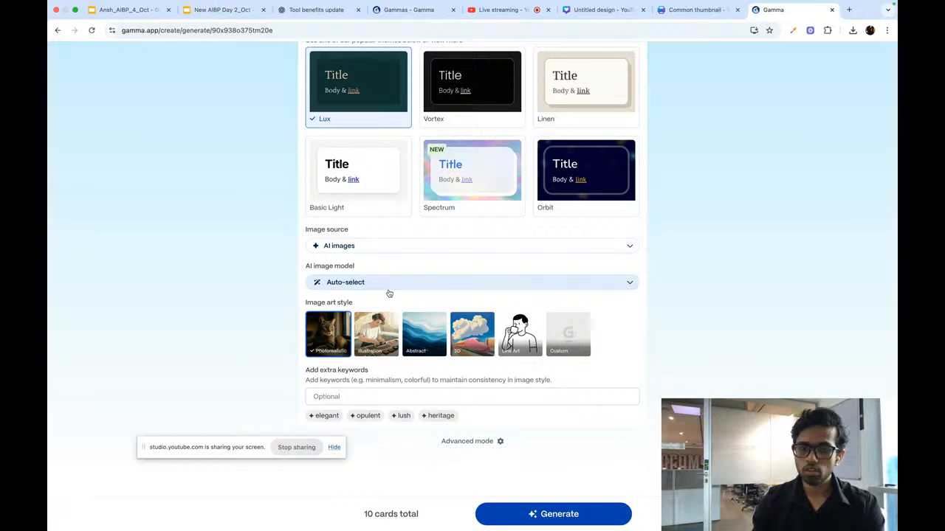
click(391, 284)
click(392, 287)
click(392, 291)
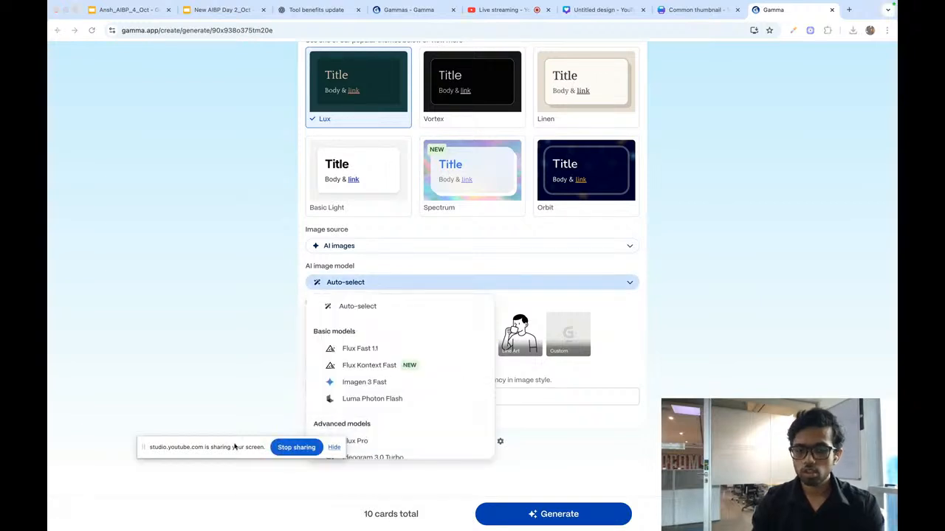
scroll(383, 378, down, 2)
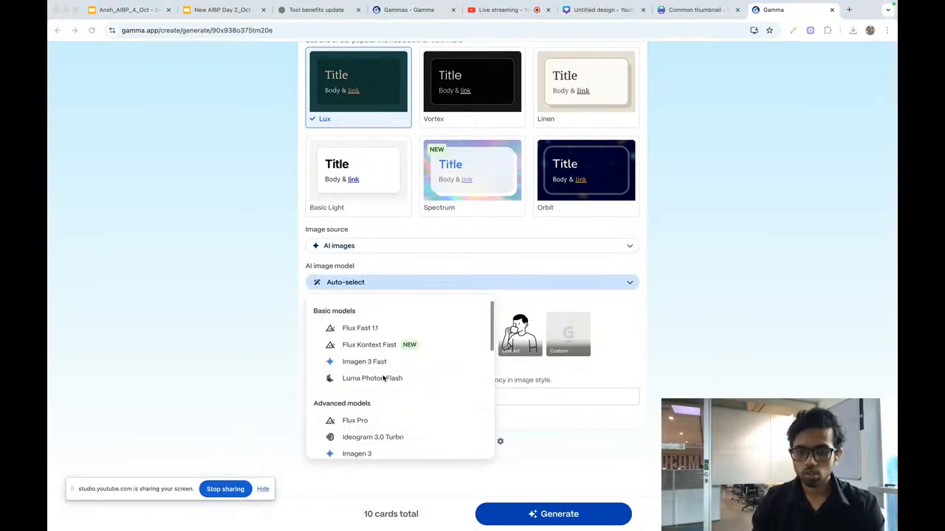
scroll(383, 378, up, 1)
scroll(383, 378, down, 1)
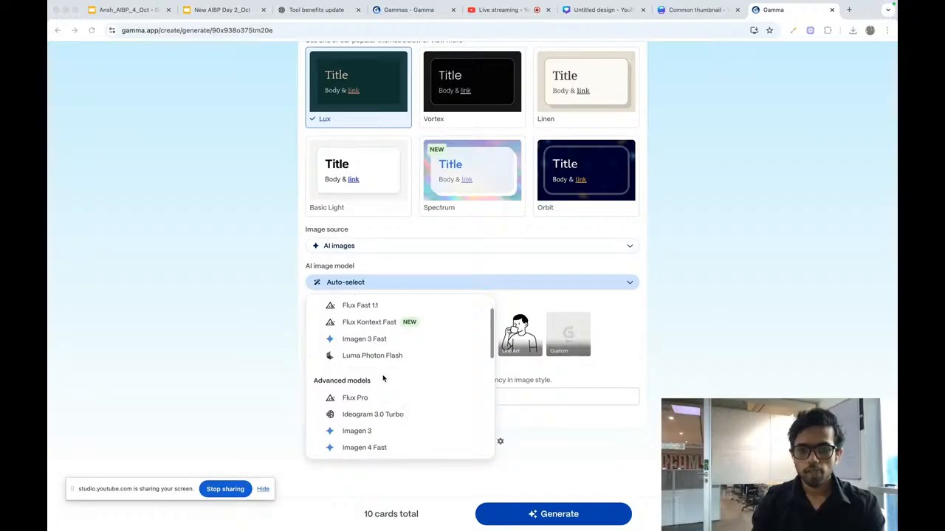
click(407, 417)
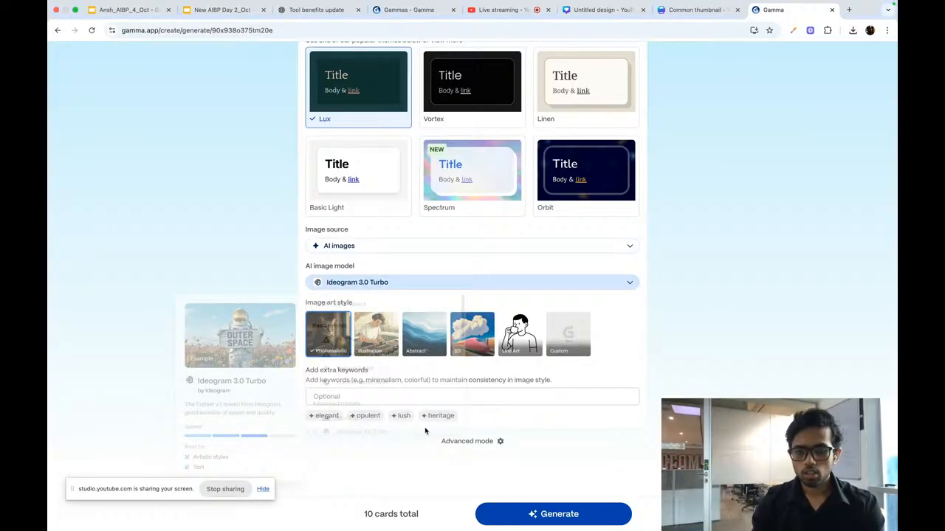
click(514, 350)
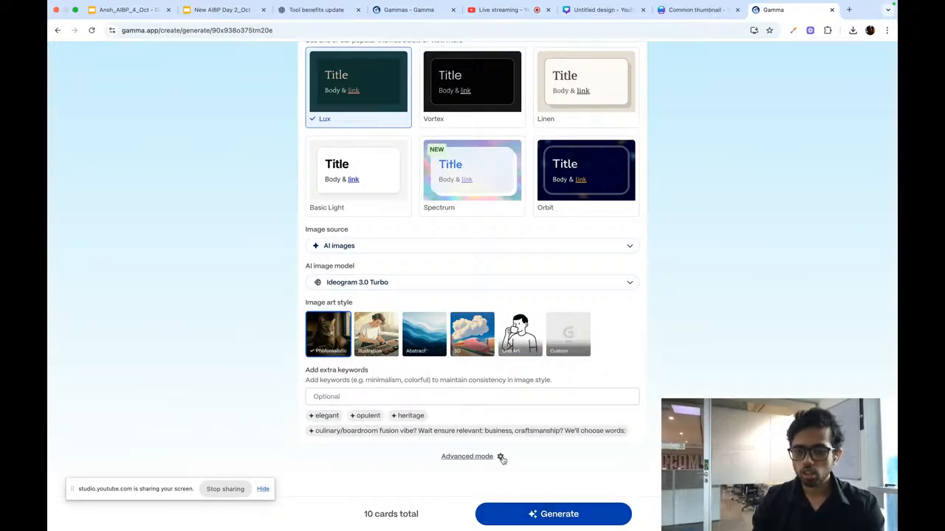
Switch to advanced mode, look over the settings and outline, and generate the 10-card presentation.
click(501, 458)
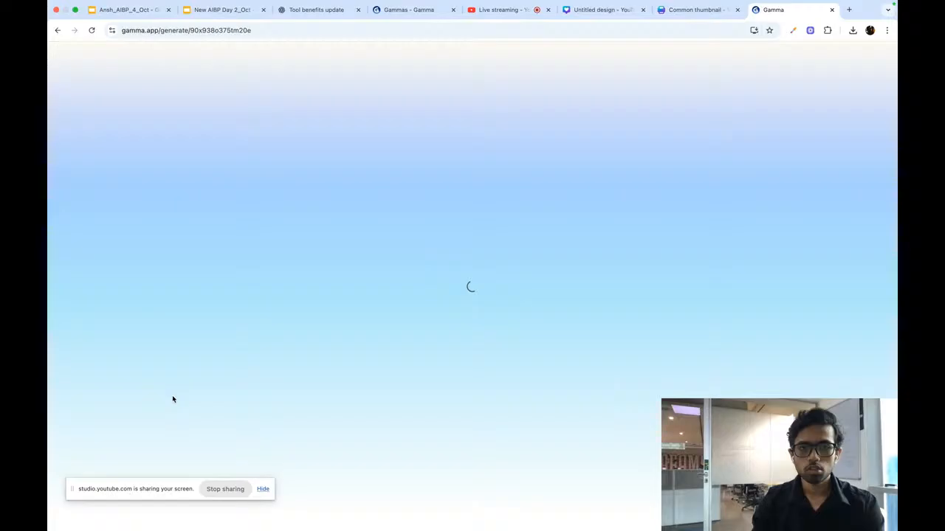
scroll(72, 289, down, 1)
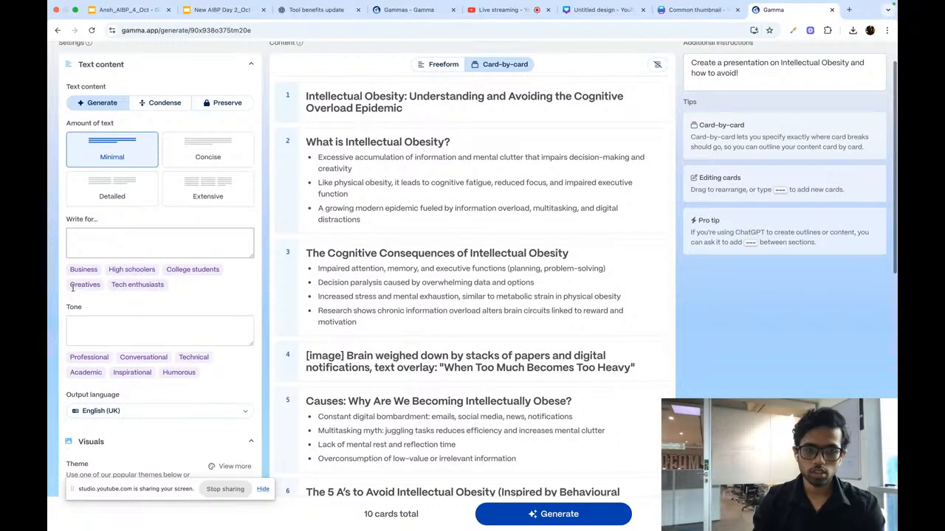
scroll(73, 289, down, 5)
scroll(302, 389, down, 3)
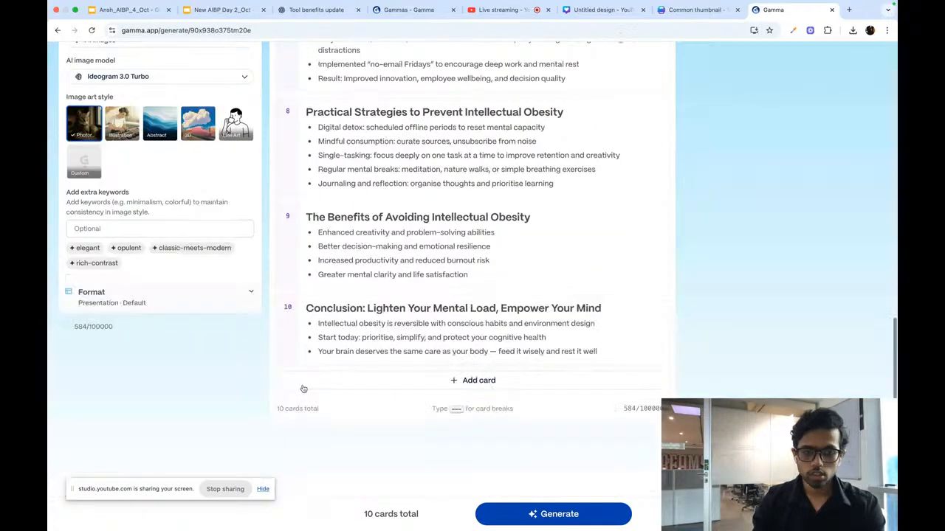
click(559, 513)
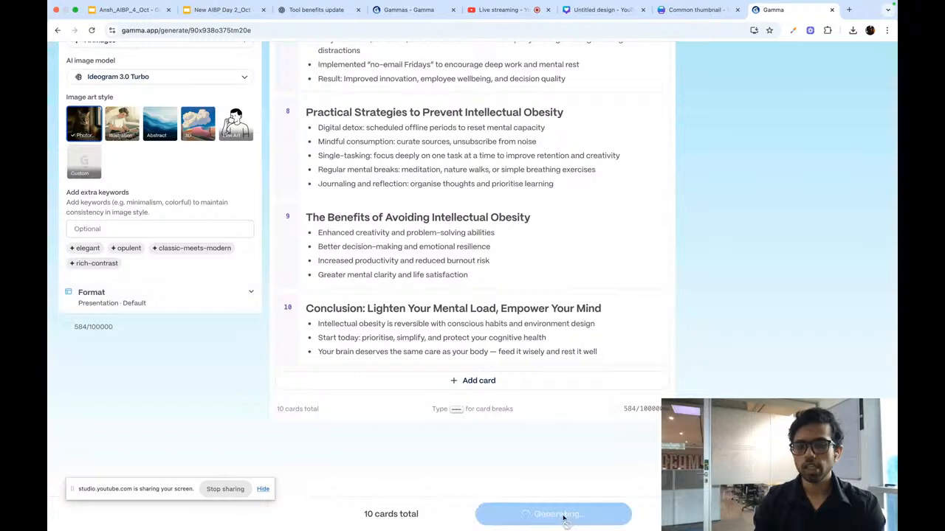
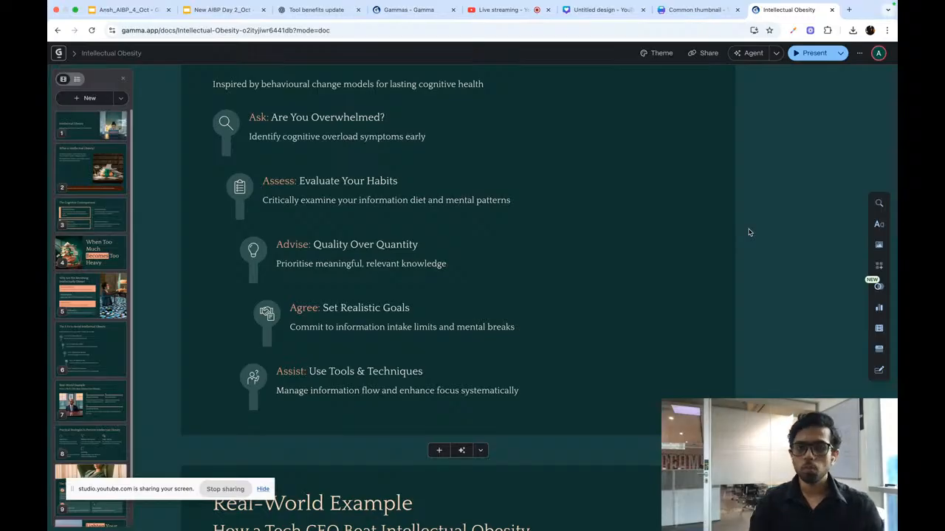
Review the generated cards on cognitive consequences, When Too Much Becomes Too Heavy, the causes of intellectual obesity and the 5 A's.
scroll(748, 232, up, 2)
scroll(748, 232, up, 1)
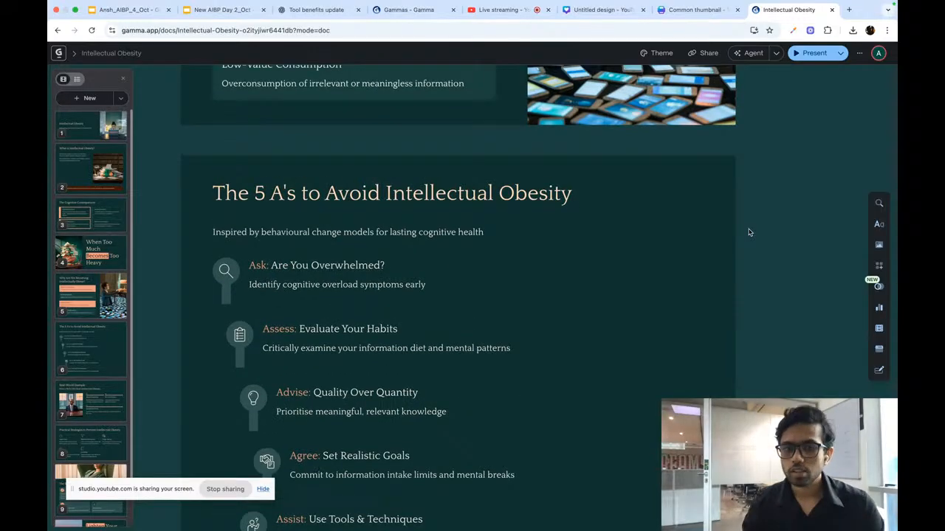
scroll(749, 233, up, 5)
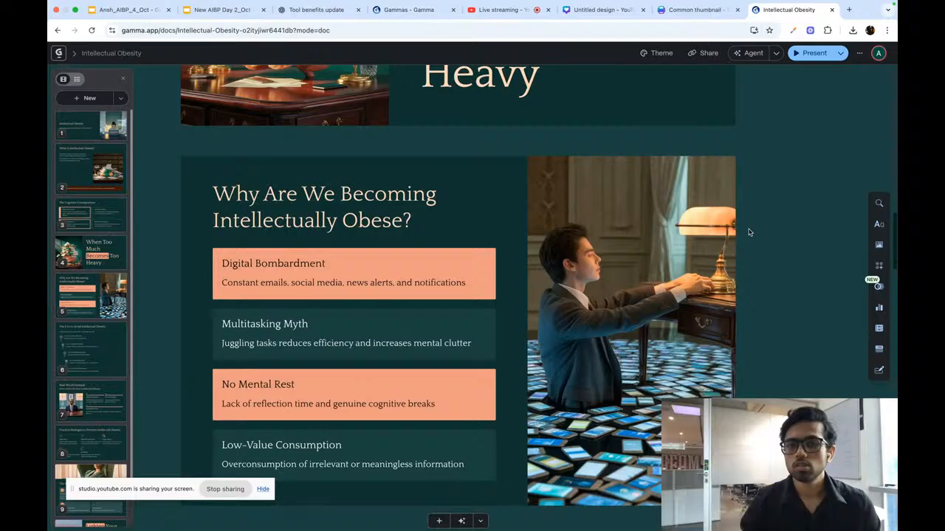
scroll(748, 232, up, 7)
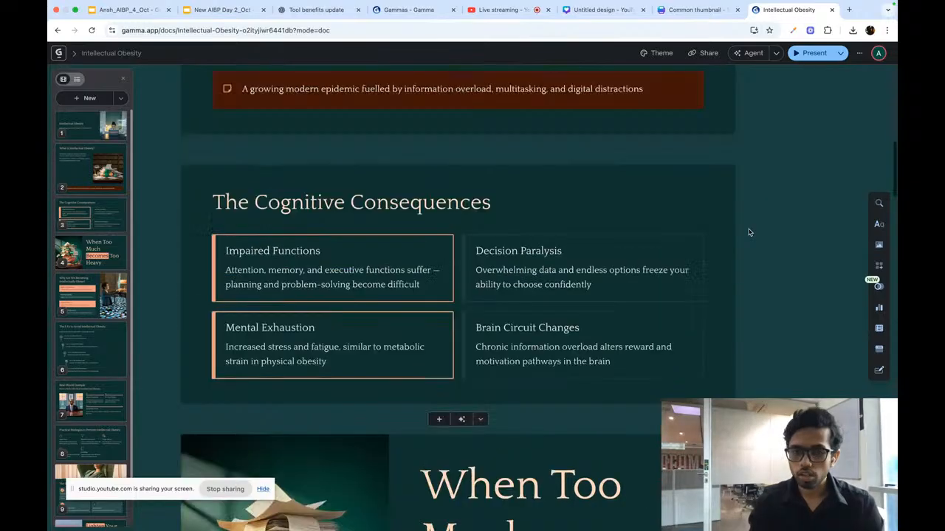
scroll(749, 233, up, 5)
scroll(748, 233, down, 6)
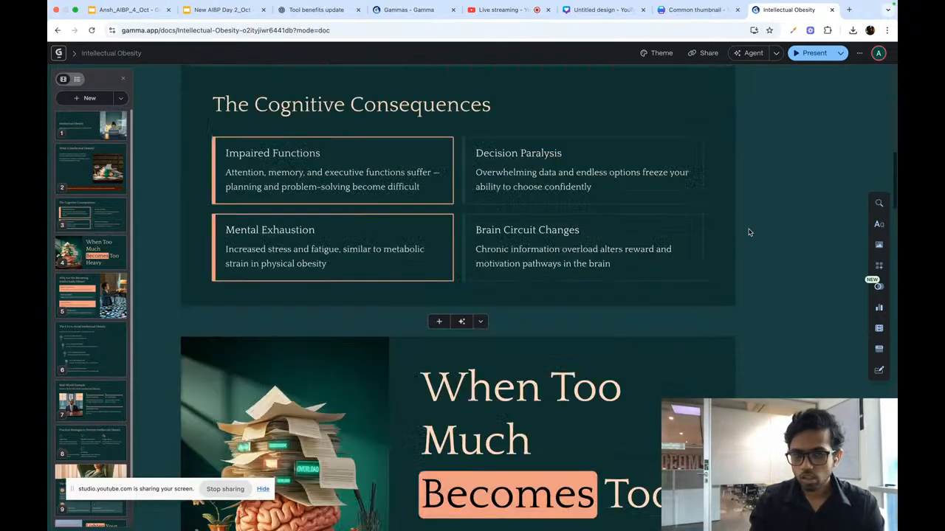
scroll(748, 232, down, 10)
scroll(748, 232, up, 3)
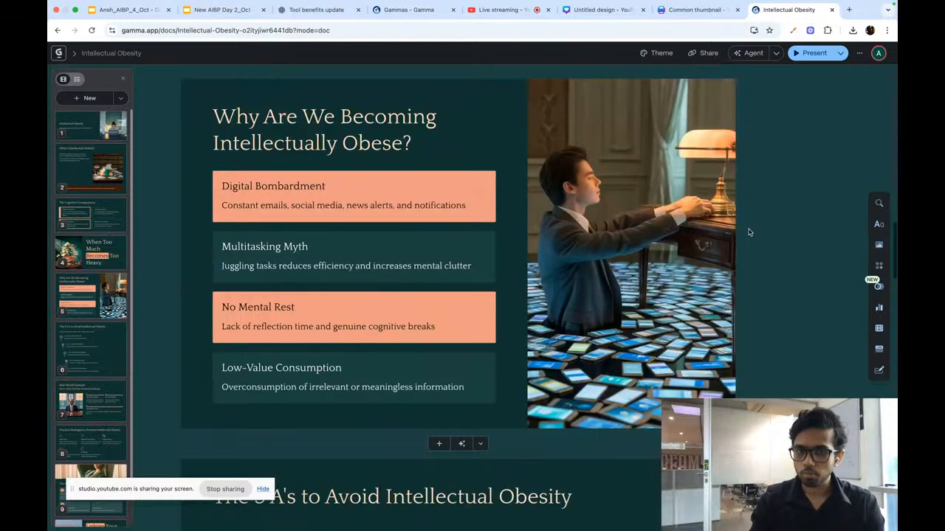
scroll(749, 232, up, 6)
click(604, 295)
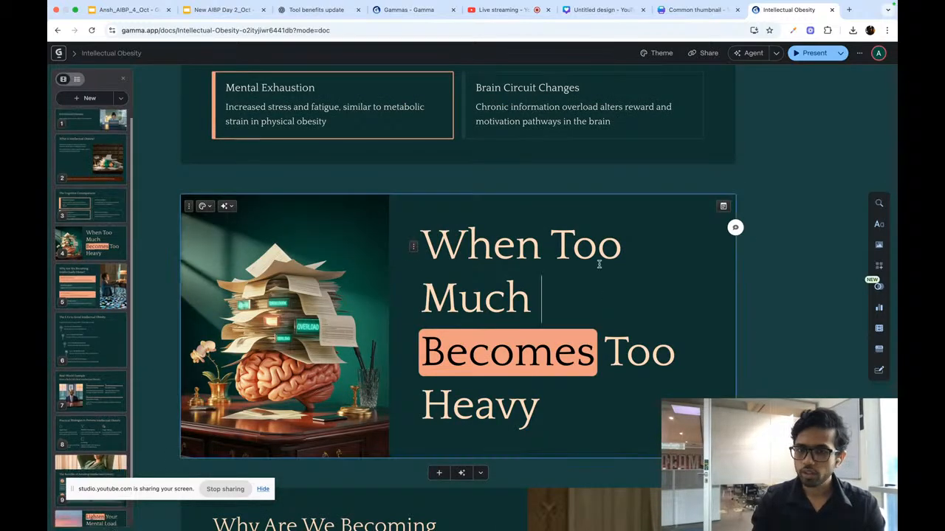
scroll(491, 434, down, 1)
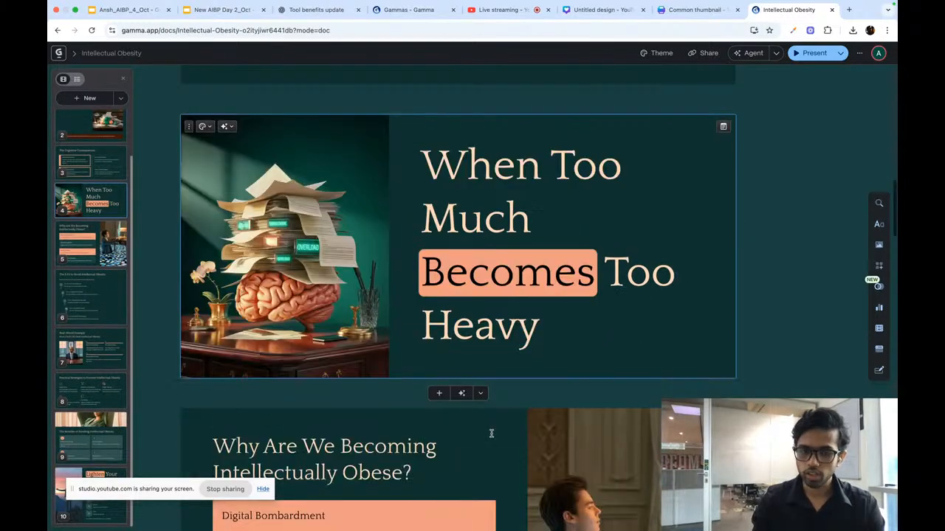
scroll(491, 433, down, 3)
click(392, 303)
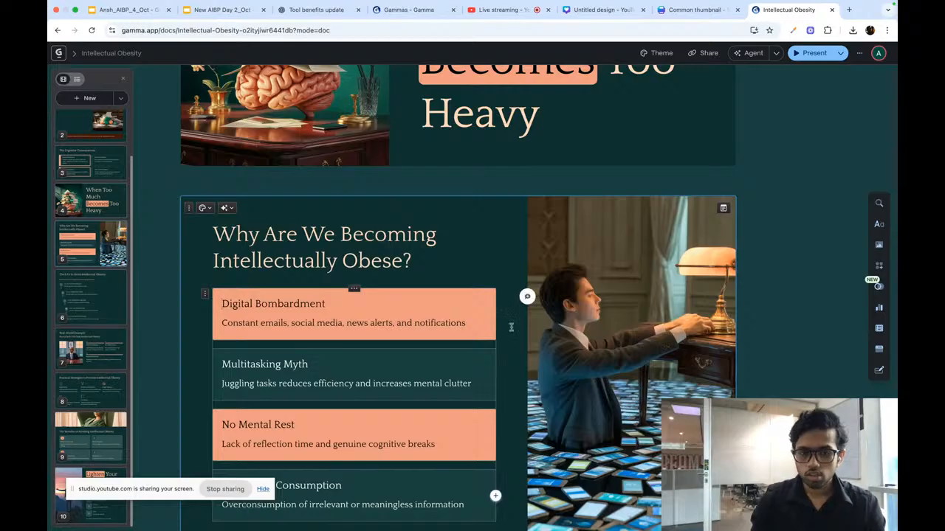
scroll(424, 277, down, 2)
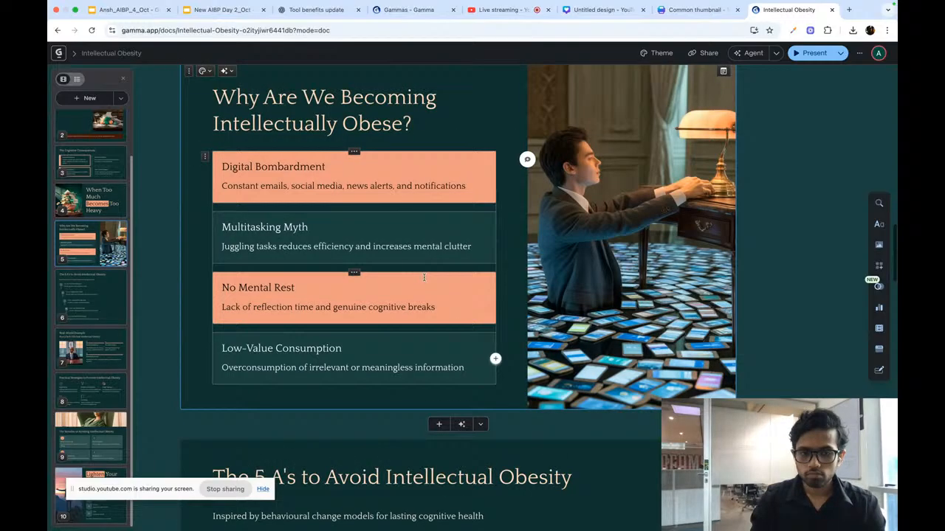
Open the smart layout choices for the four causes on the "Why Are We Becoming Intellectually Obese?" card and browse the suggestions.
click(354, 151)
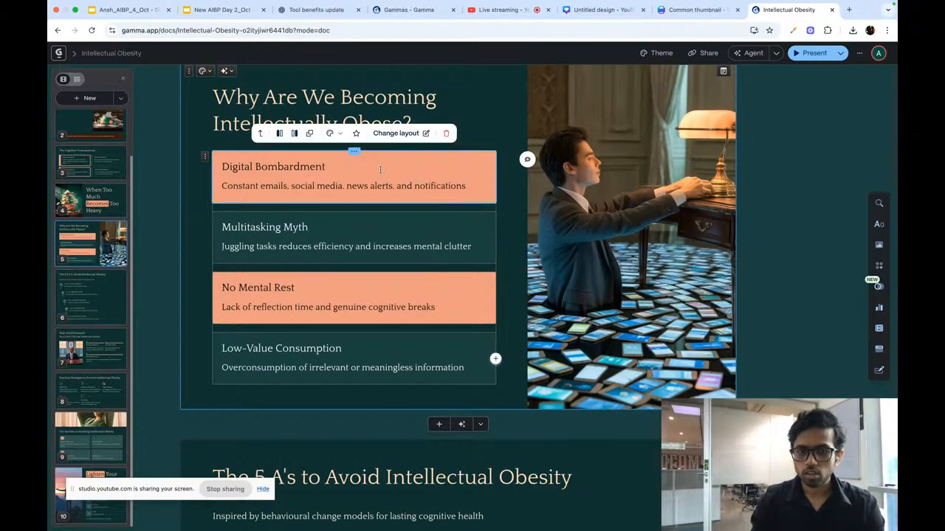
click(395, 132)
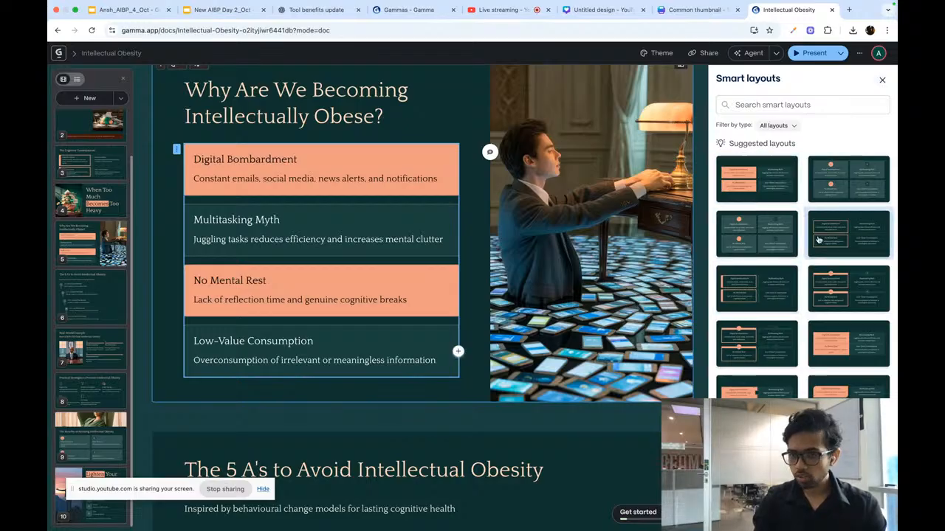
scroll(784, 340, down, 1)
scroll(783, 340, down, 3)
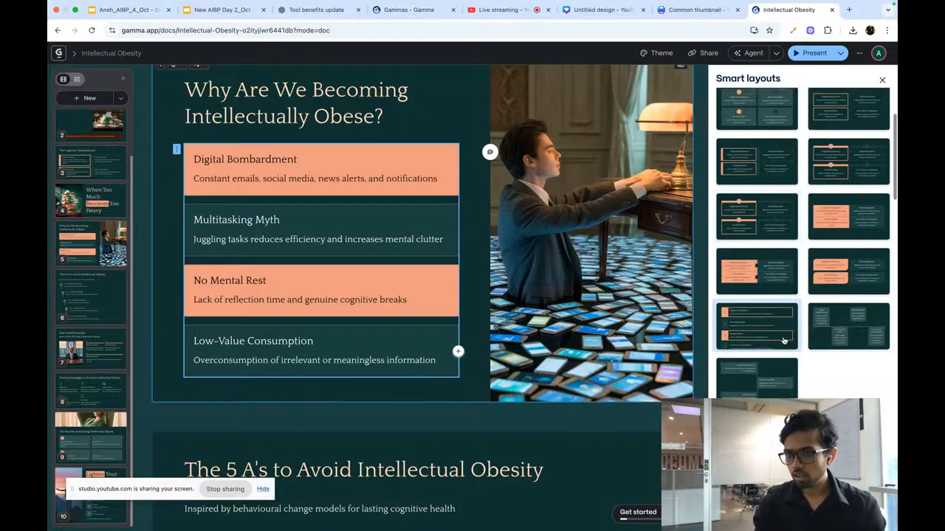
Try the puzzle, numbered bullet, outlined box and solid box layouts on the four causes of intellectual obesity.
click(757, 267)
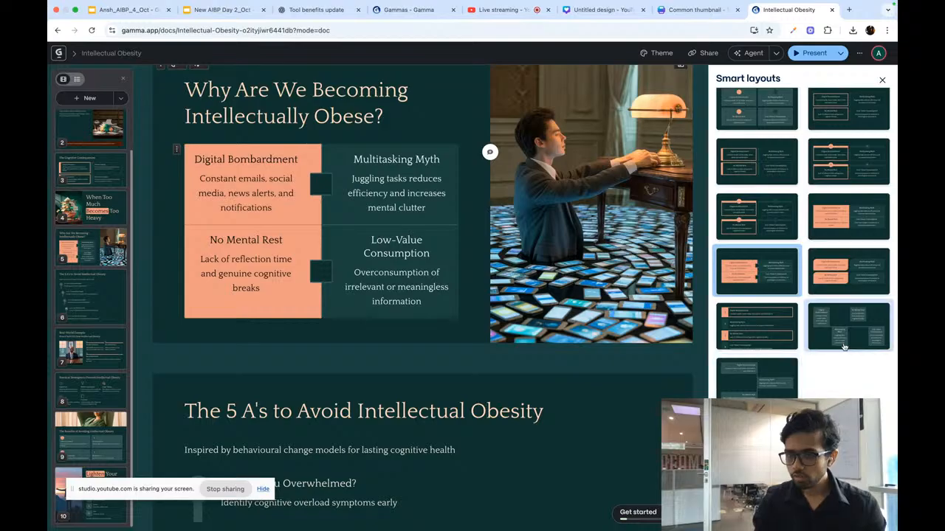
click(797, 396)
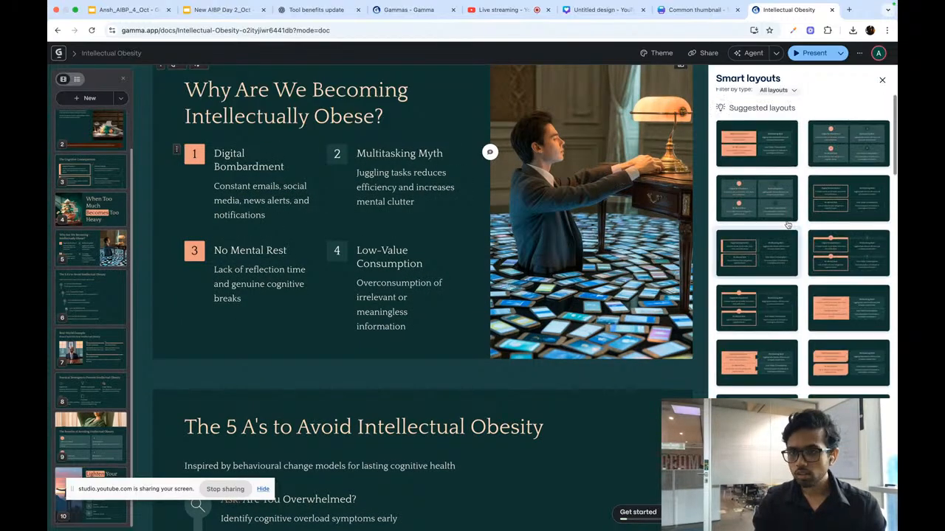
click(833, 246)
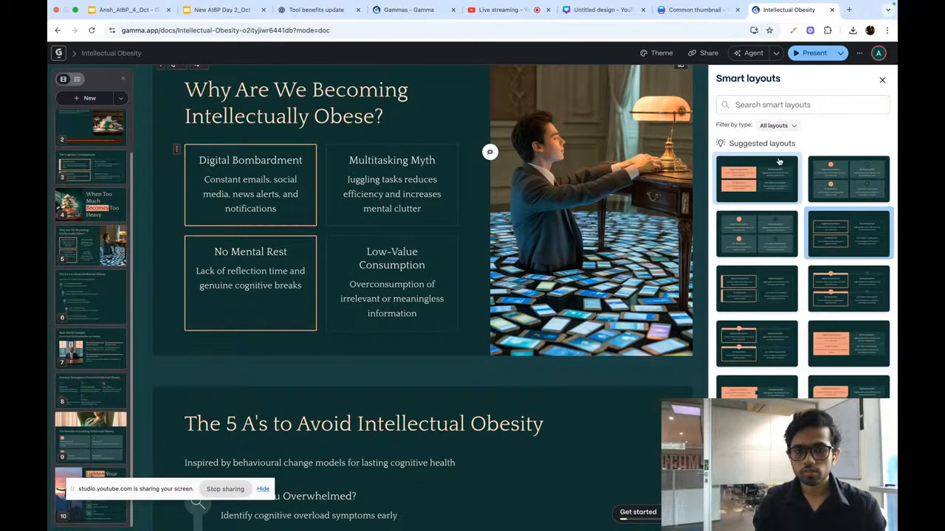
click(780, 169)
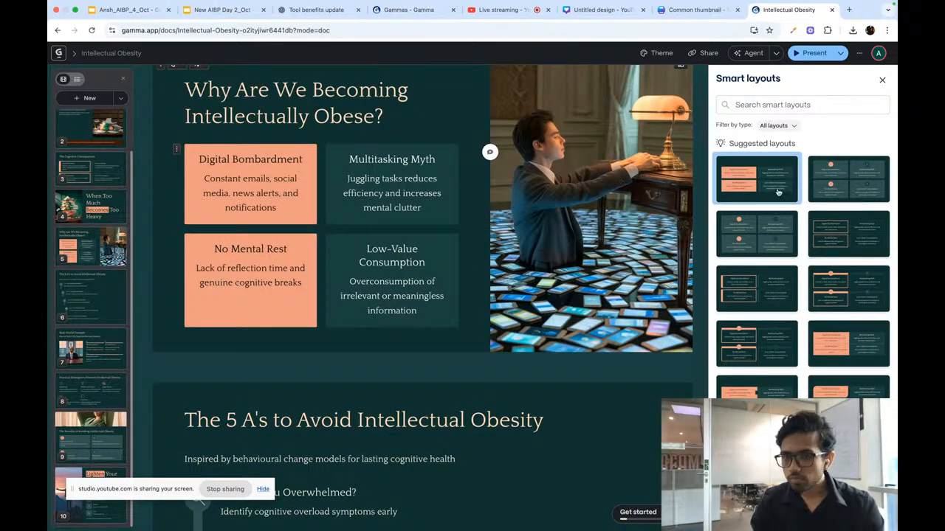
Browse the further layout categories and try the two-column numbered arrow layout on the four causes.
scroll(766, 246, down, 2)
scroll(766, 247, down, 8)
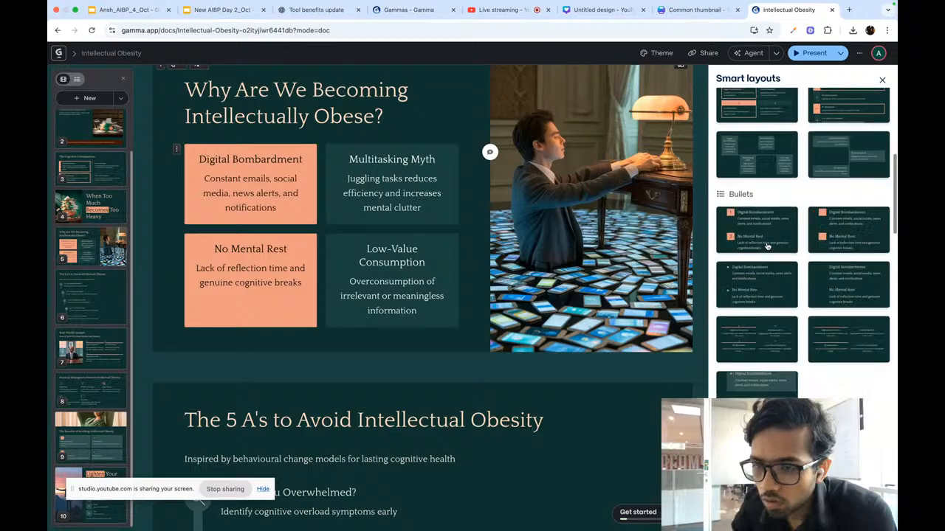
scroll(768, 246, down, 6)
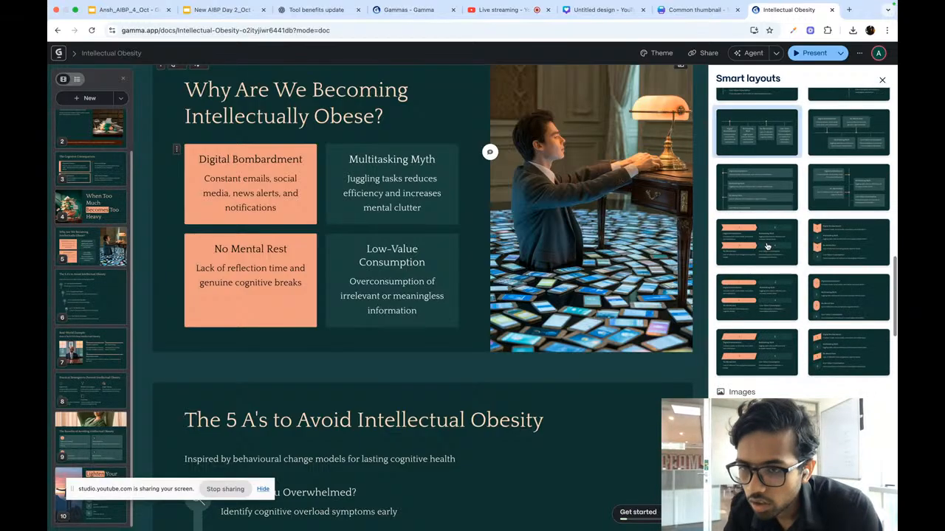
scroll(775, 228, down, 1)
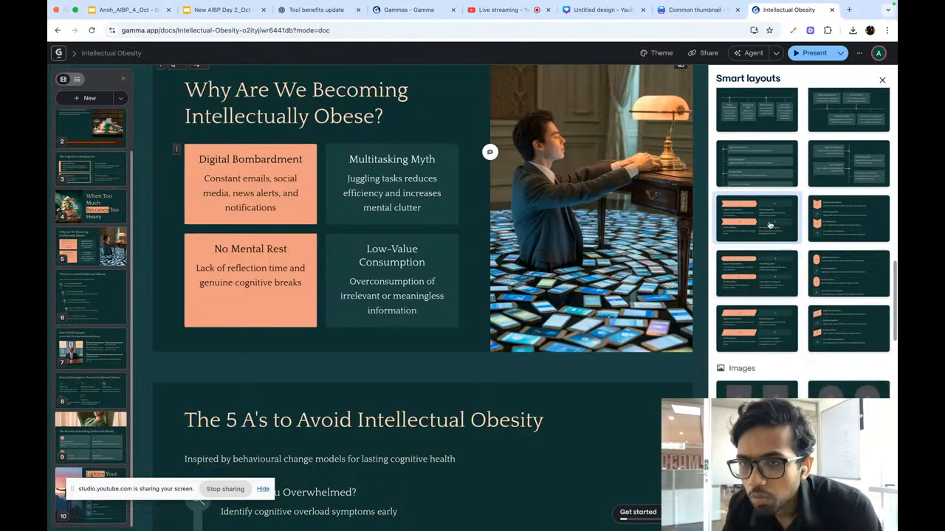
click(769, 224)
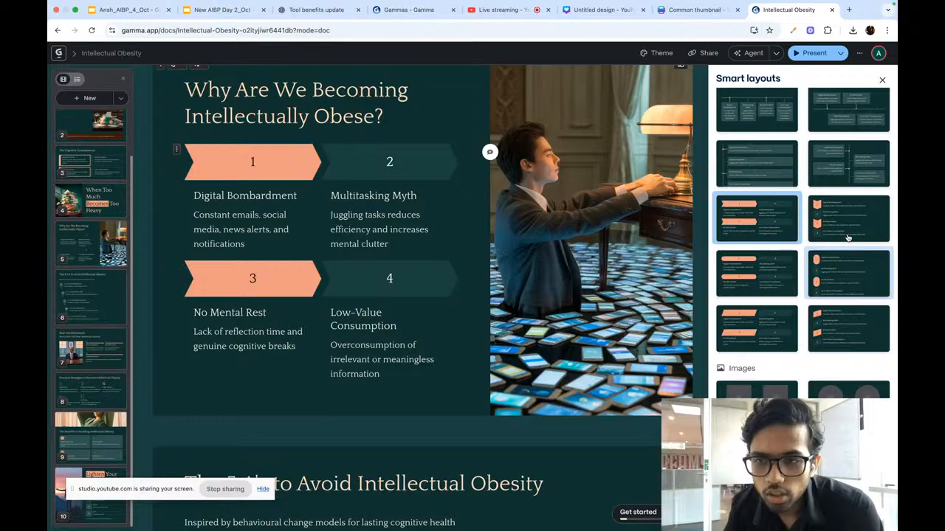
Look over the rearranged causes card and the remaining cards through to "Lighten Your Mental Load".
scroll(479, 288, up, 2)
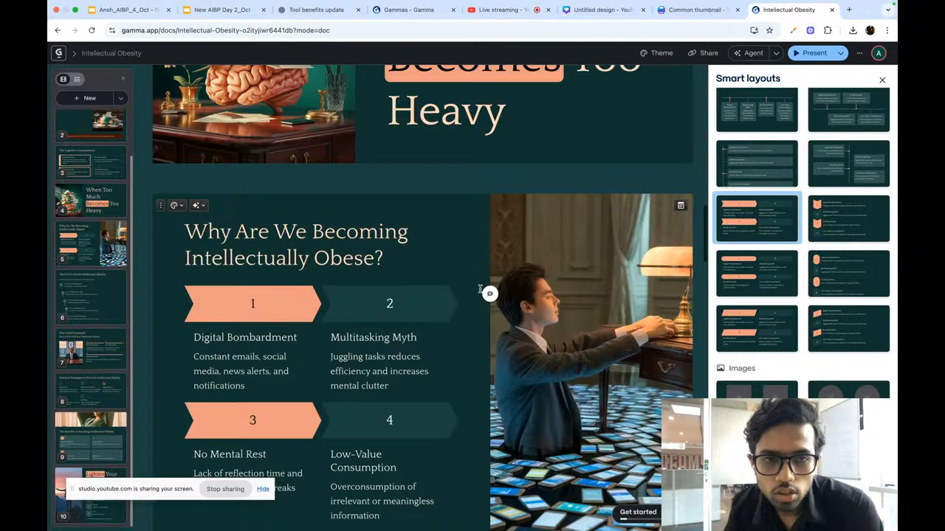
scroll(480, 289, up, 3)
scroll(480, 289, down, 15)
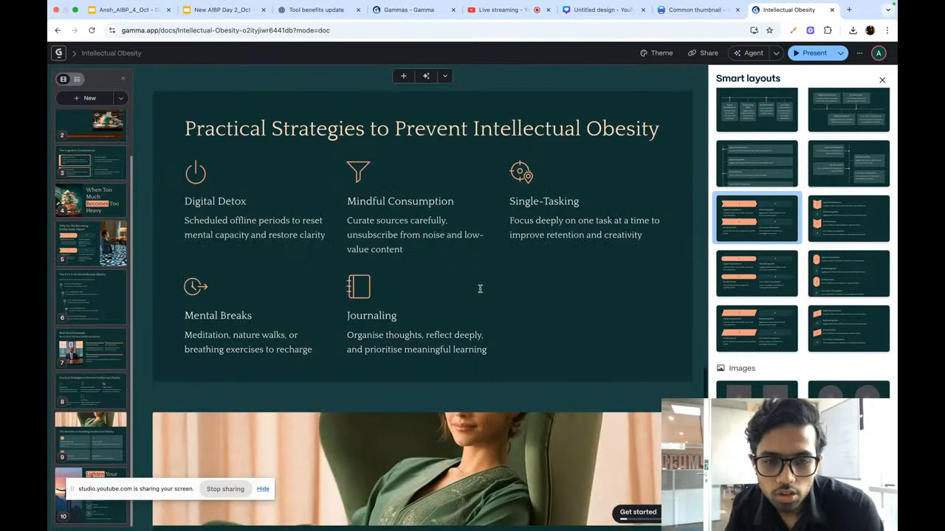
scroll(480, 289, down, 10)
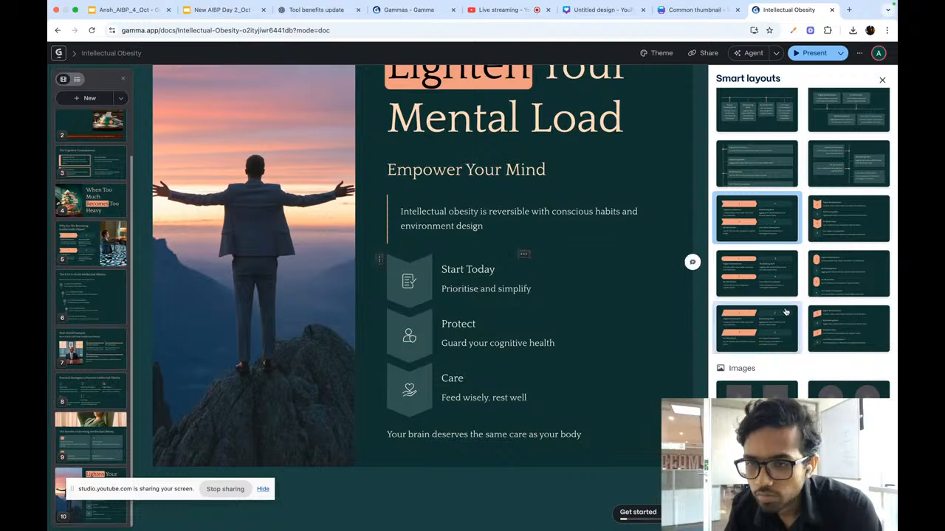
scroll(651, 297, up, 1)
scroll(594, 244, down, 1)
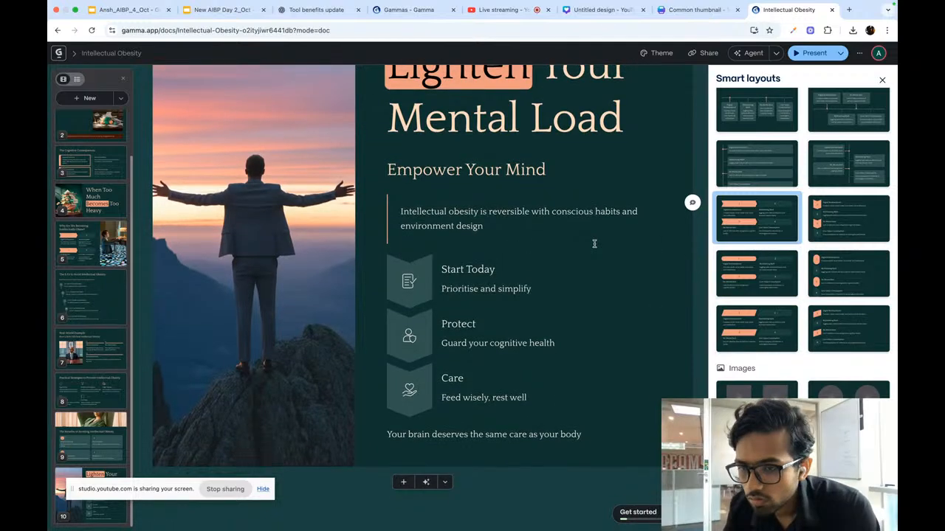
Try the numbered staircase layout from the Steps category on the four causes and inspect the card.
scroll(757, 354, down, 10)
scroll(767, 372, down, 10)
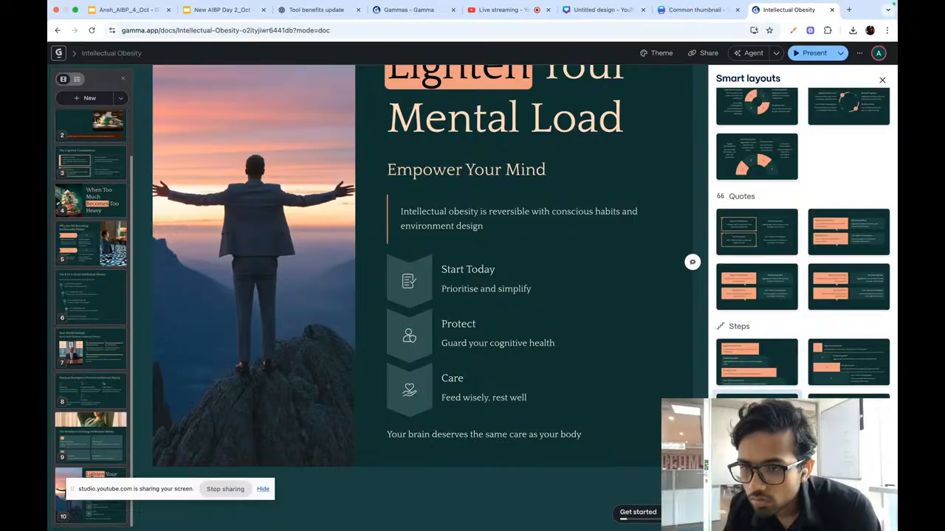
scroll(775, 359, down, 1)
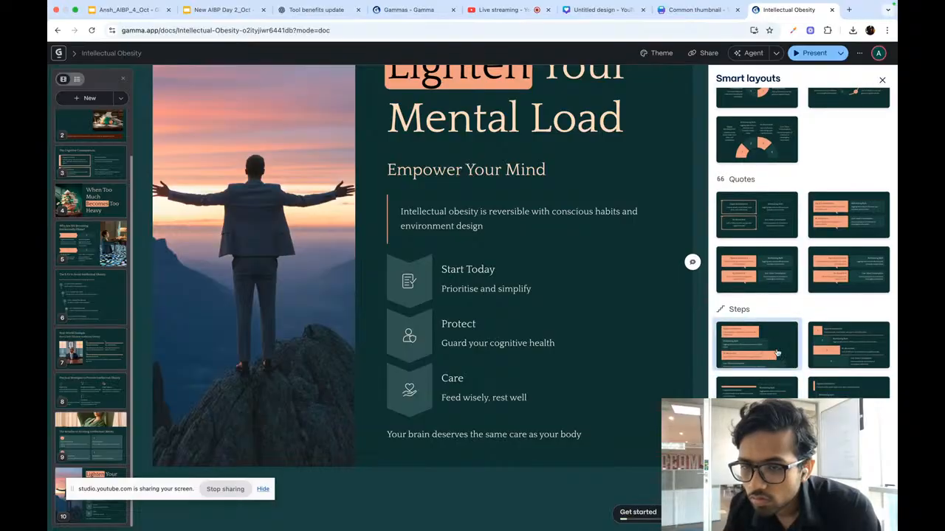
click(825, 351)
scroll(533, 268, up, 15)
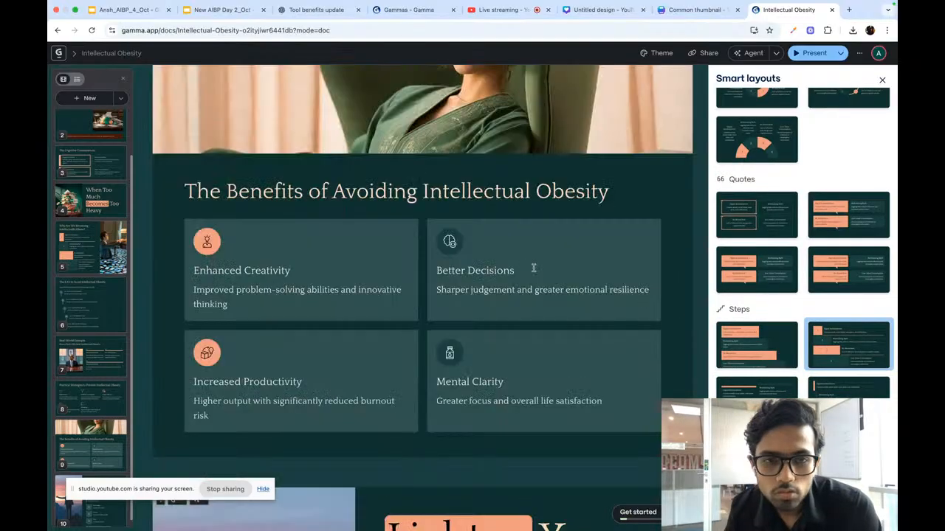
scroll(533, 268, up, 5)
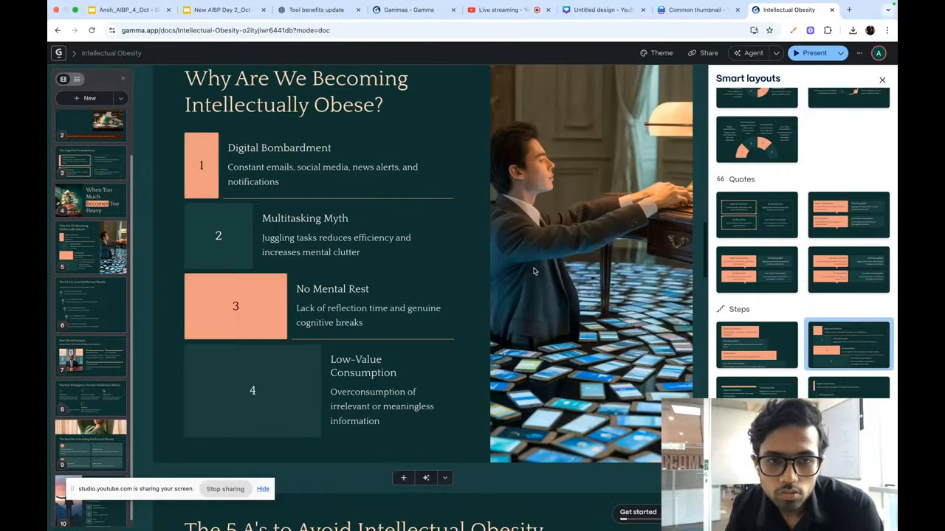
scroll(534, 271, up, 2)
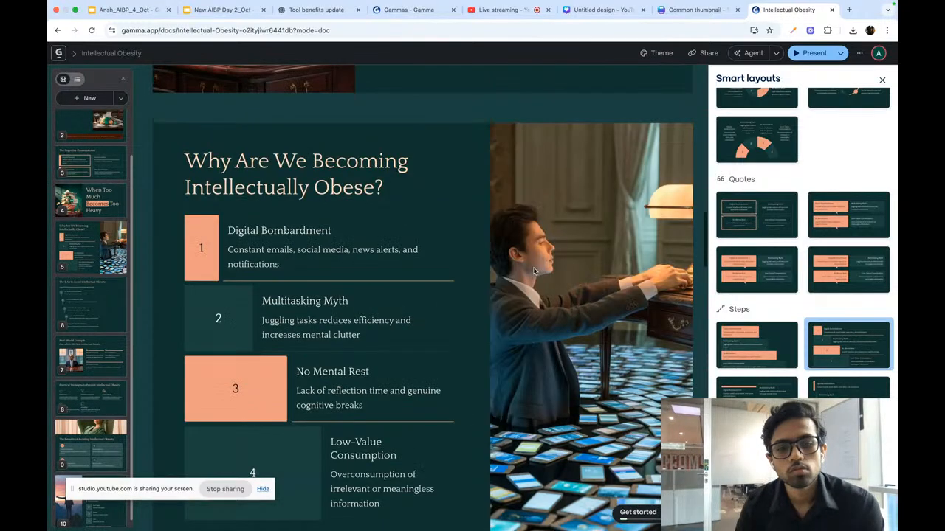
scroll(533, 271, up, 2)
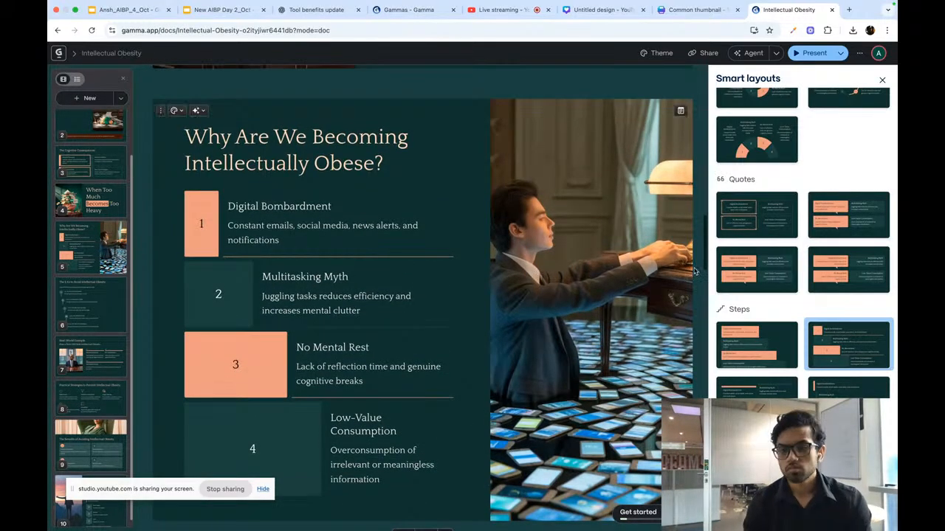
Apply the Steps layout with progressively wider text boxes to the four causes and close the smart layouts.
click(757, 347)
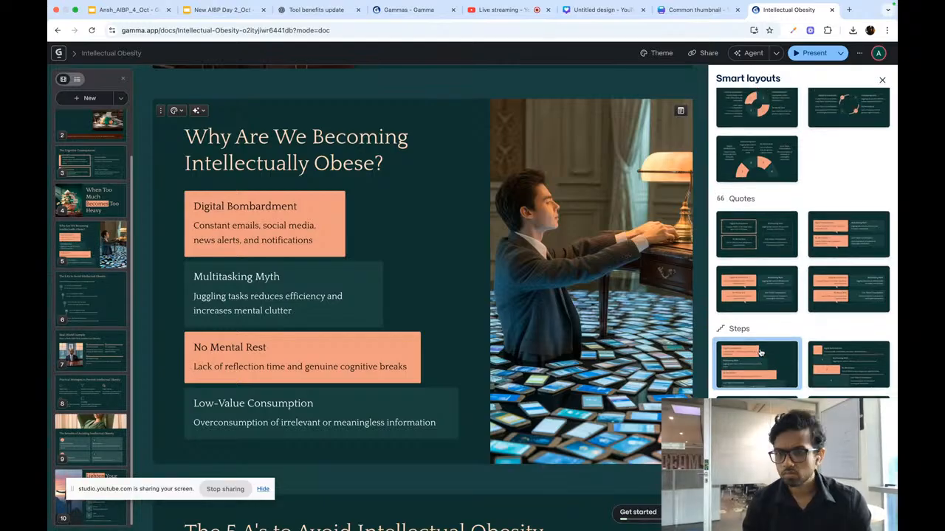
scroll(760, 349, up, 2)
scroll(760, 352, up, 1)
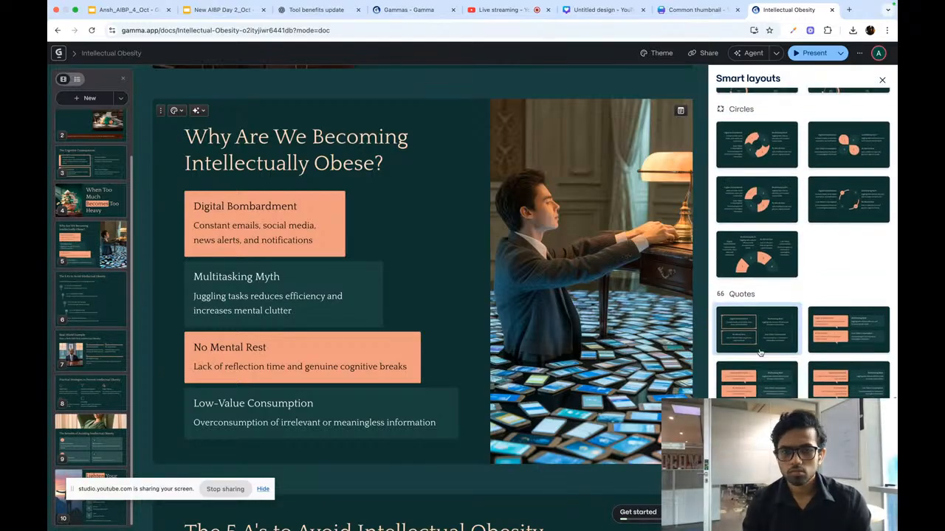
click(881, 80)
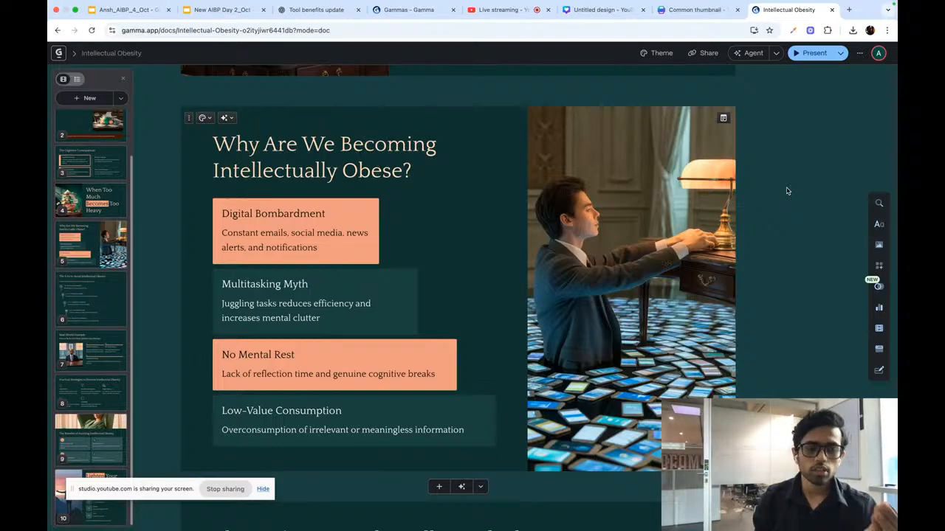
Review the card overview, viewing the 5 A's, Real-World Example and Practical Strategies cards before returning to the title card.
scroll(68, 256, down, 1)
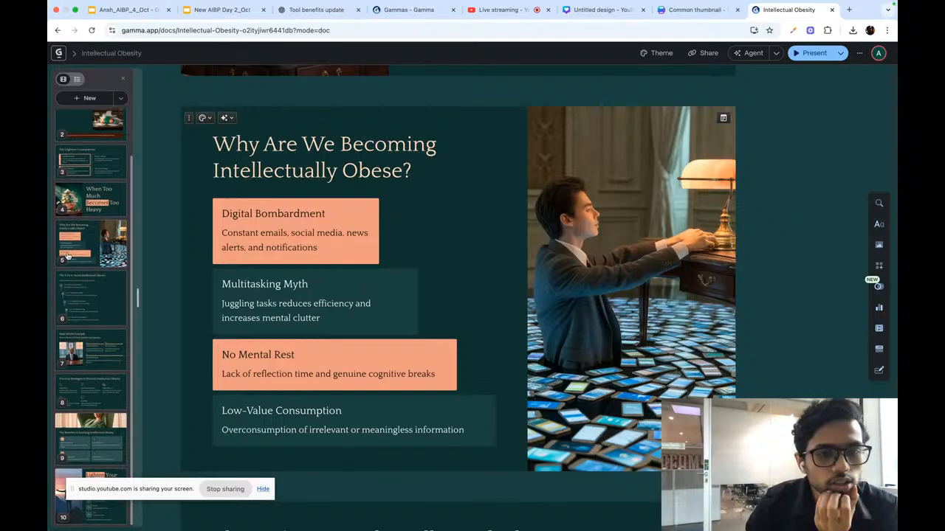
scroll(68, 256, up, 3)
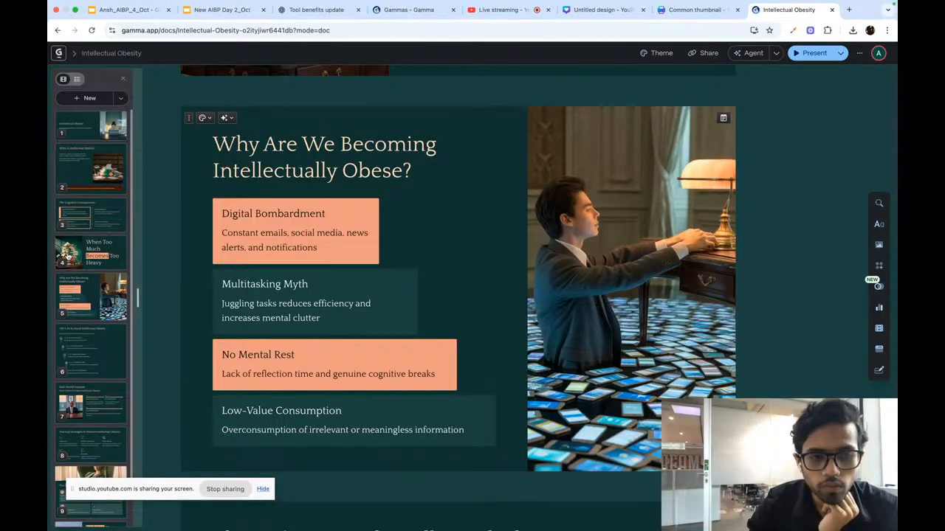
scroll(77, 248, down, 2)
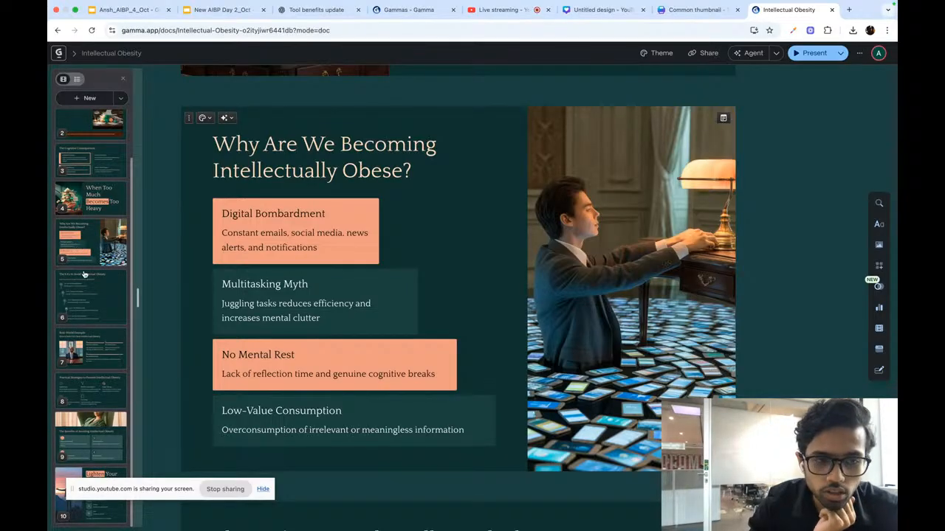
click(84, 299)
click(90, 358)
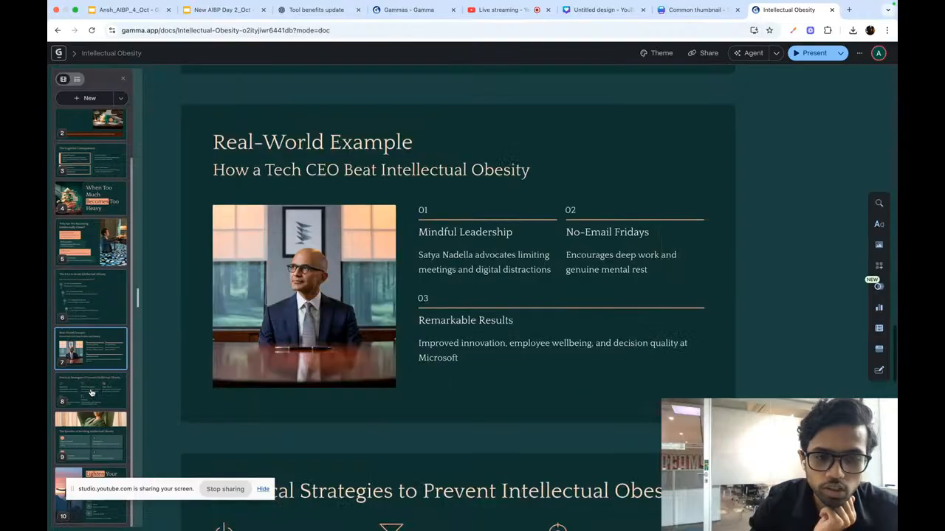
click(86, 379)
scroll(104, 221, up, 2)
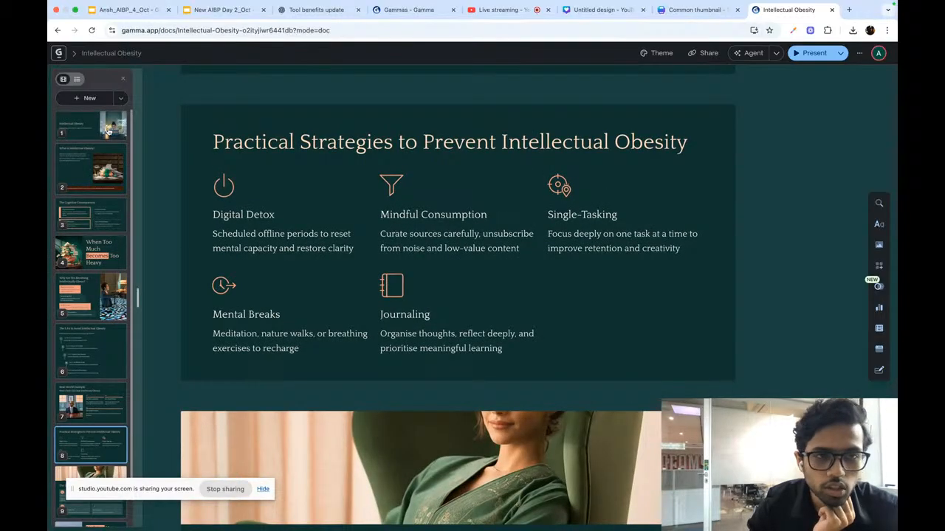
click(108, 130)
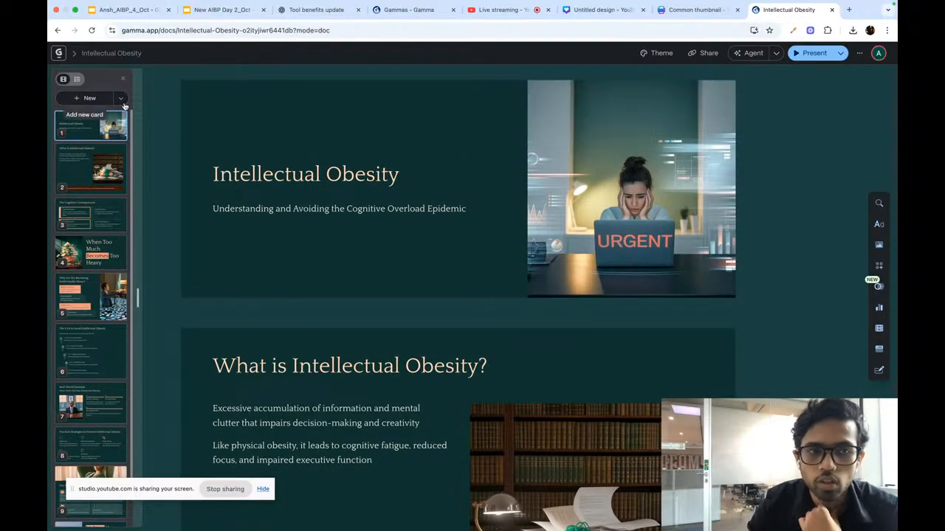
Add a blank card after the title card and delete it.
click(75, 103)
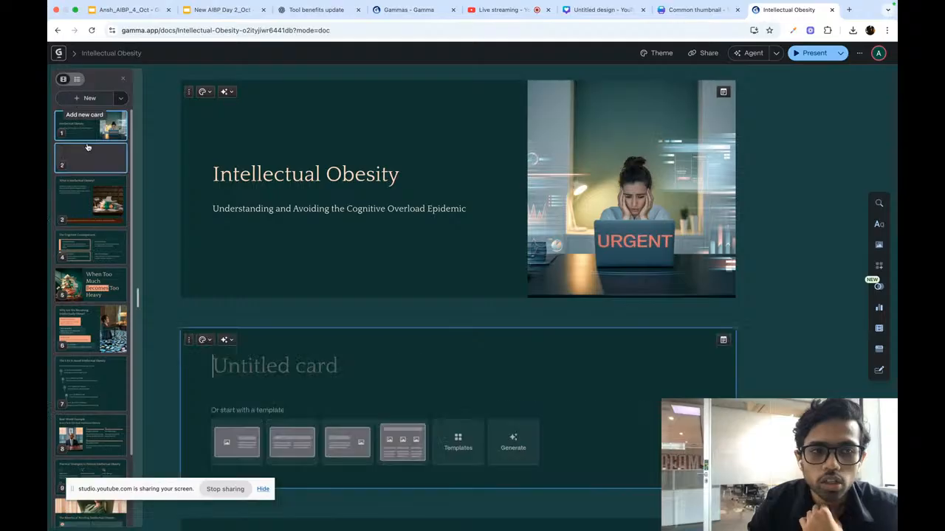
click(91, 169)
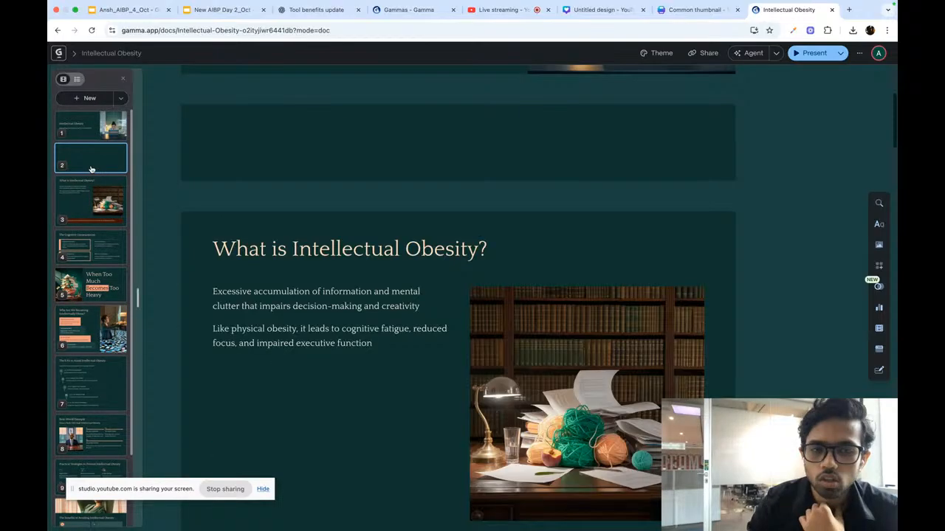
key(Delete)
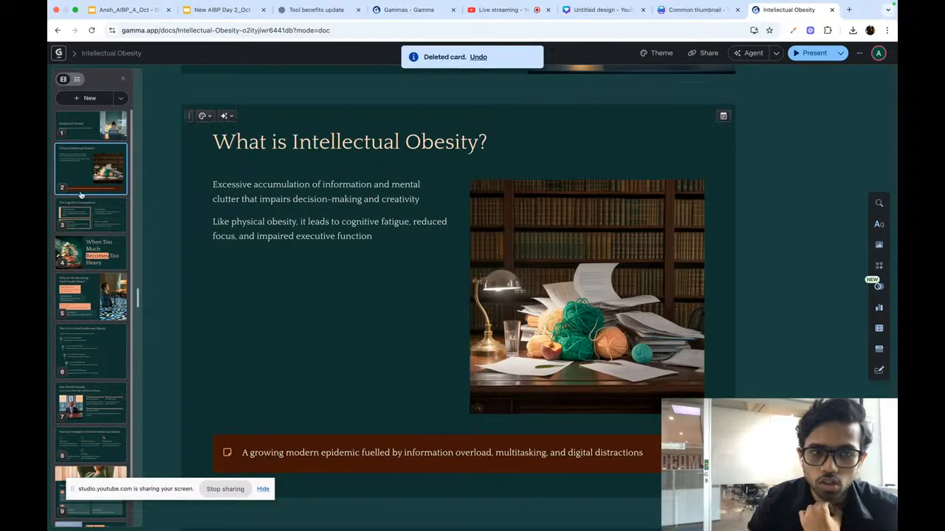
Return to the title card, and switch to the YouTube Studio live stream to check the broadcast and chat.
scroll(525, 207, up, 3)
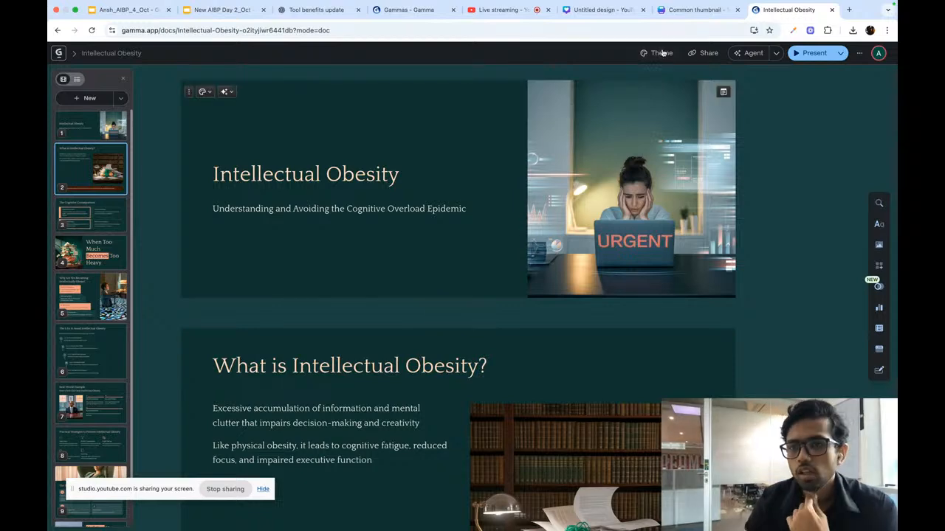
click(502, 10)
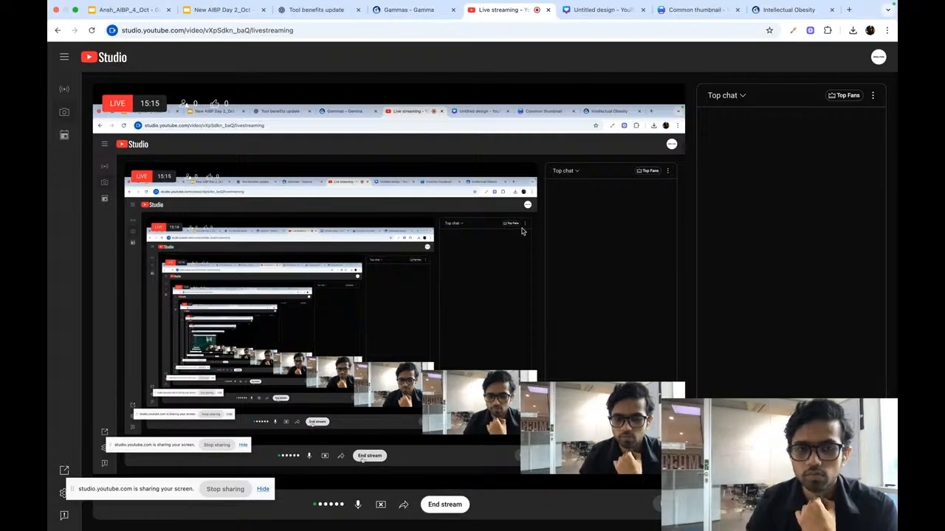
Switch back to the Intellectual Obesity presentation in Gamma and apply the standard Marine theme to it.
click(778, 10)
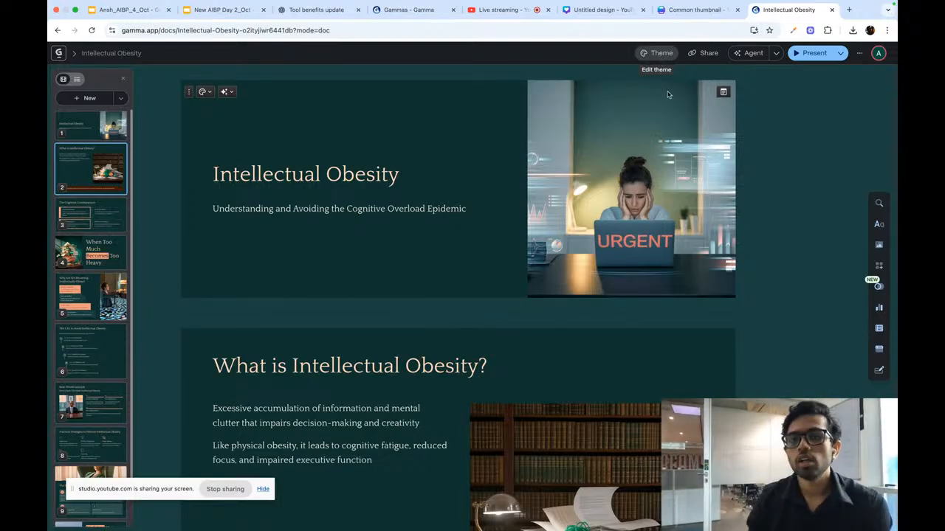
click(657, 54)
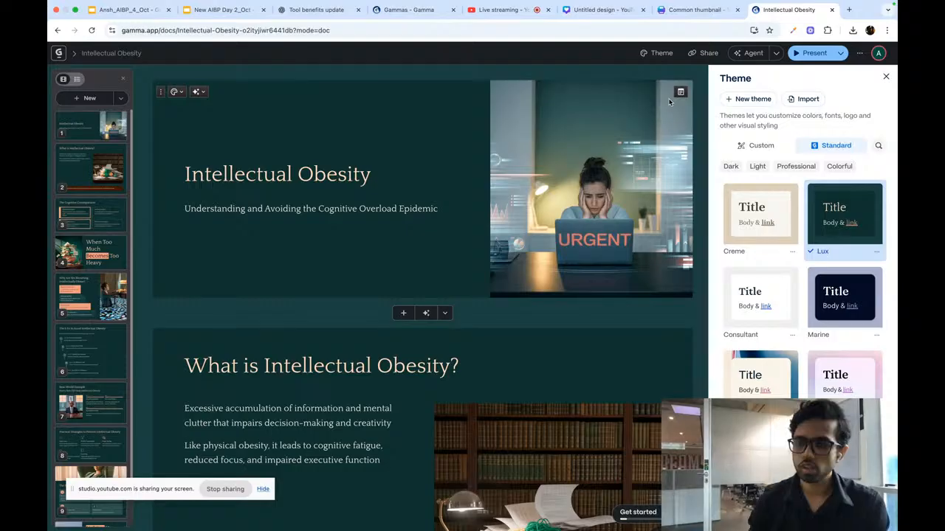
scroll(827, 310, down, 1)
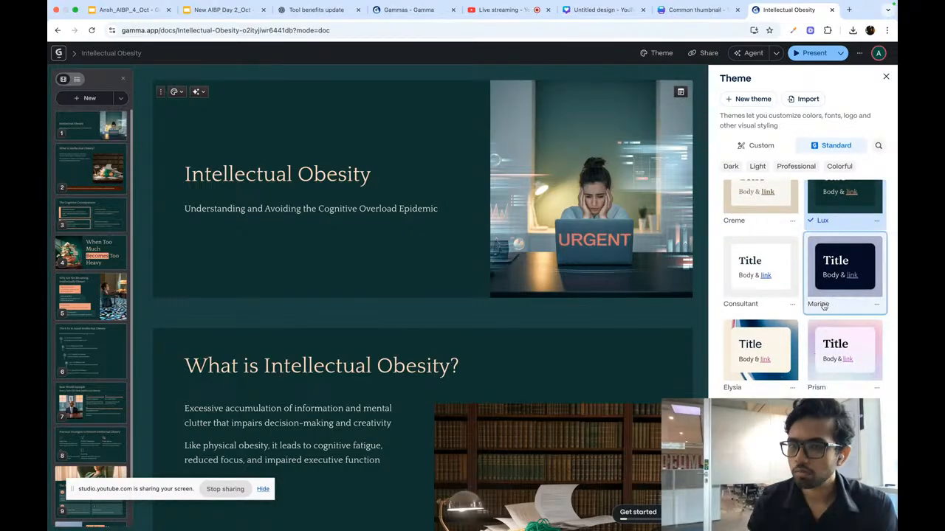
scroll(836, 329, up, 2)
click(837, 329)
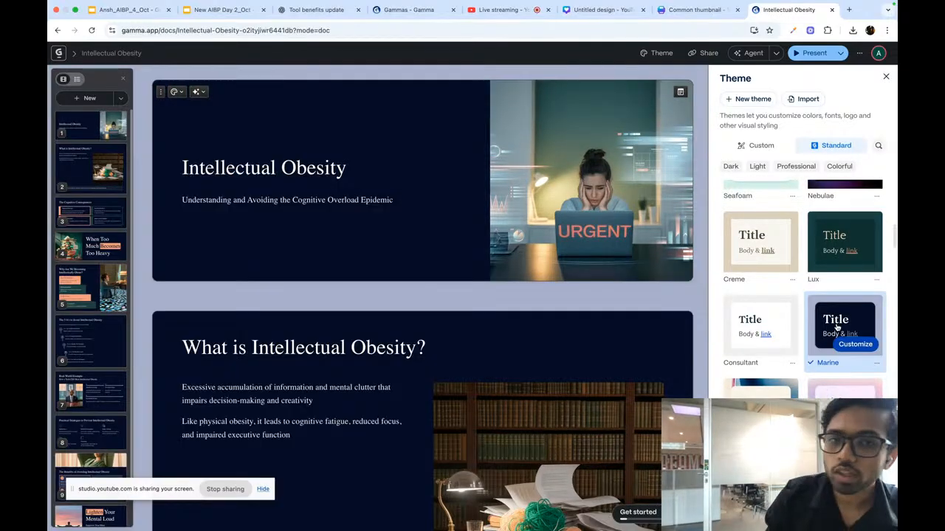
Review how the cards look in the Marine theme, from the title card through the 5 A's card.
scroll(601, 354, down, 5)
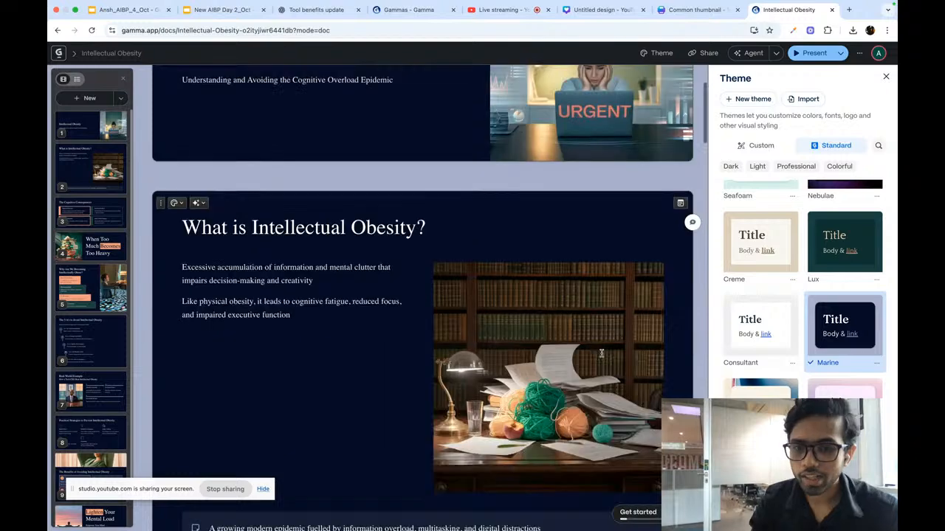
scroll(600, 357, down, 10)
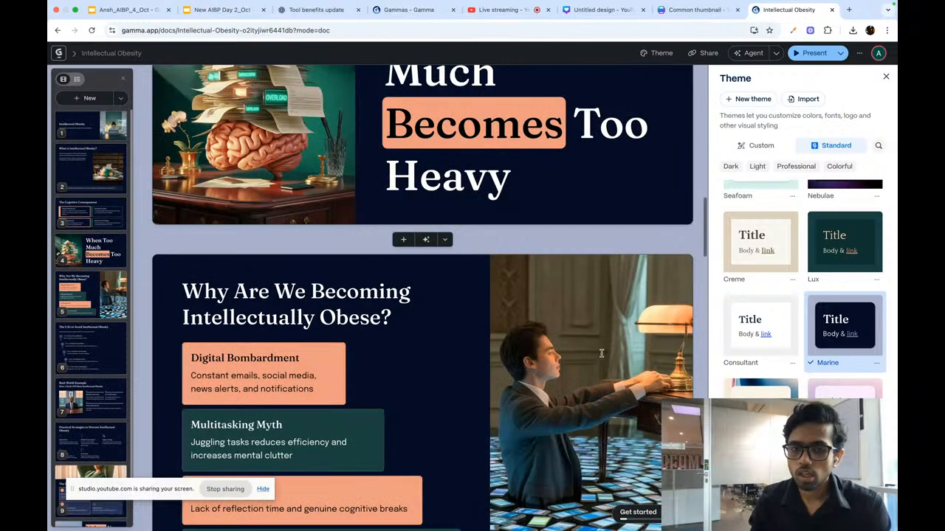
scroll(601, 356, down, 2)
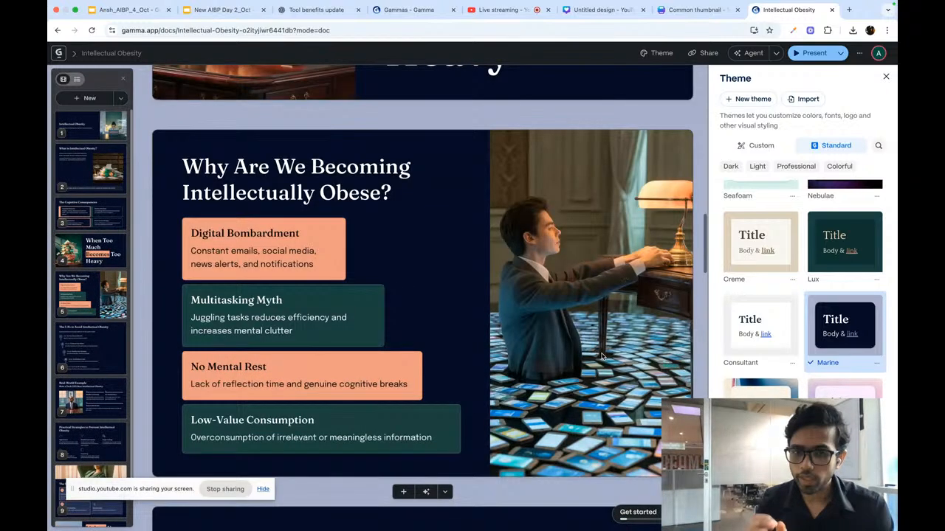
scroll(601, 357, down, 3)
scroll(601, 356, down, 3)
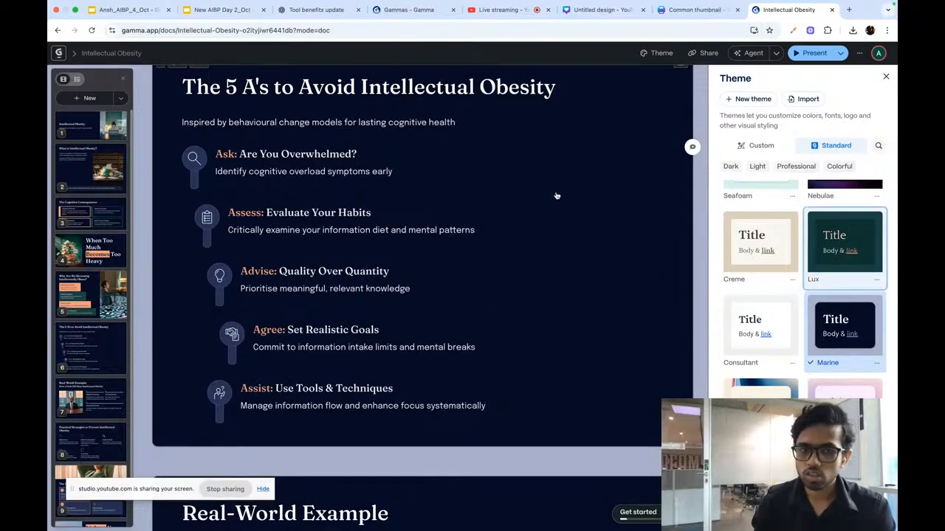
Reapply the Lux theme, browse further standard themes and close the theme settings.
scroll(846, 329, down, 3)
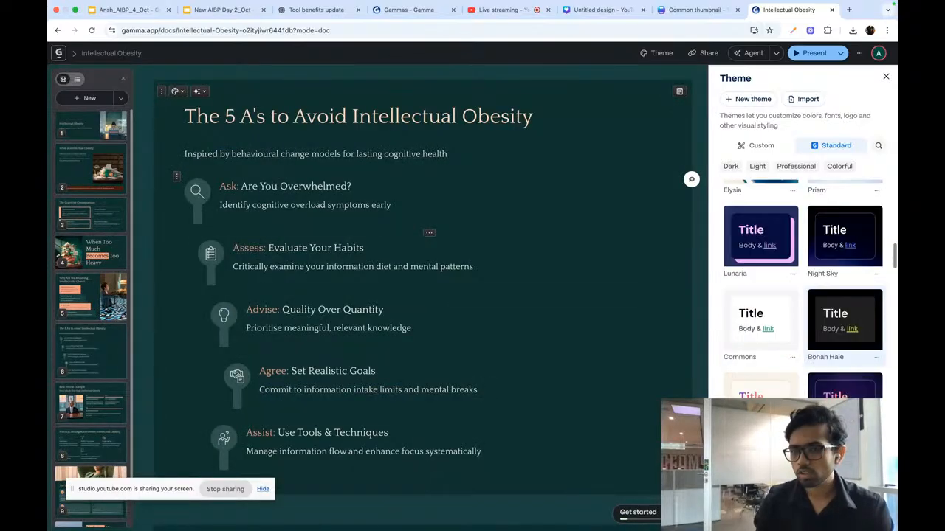
scroll(805, 295, down, 3)
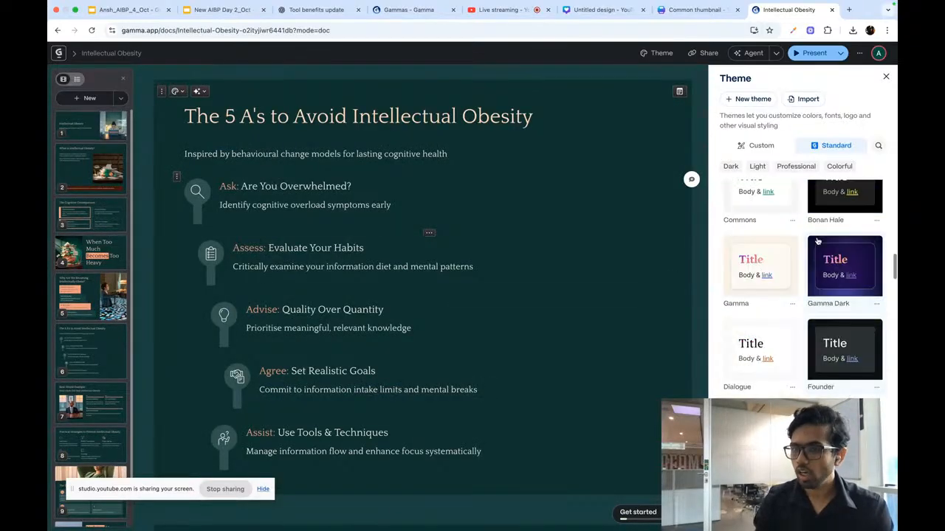
click(887, 76)
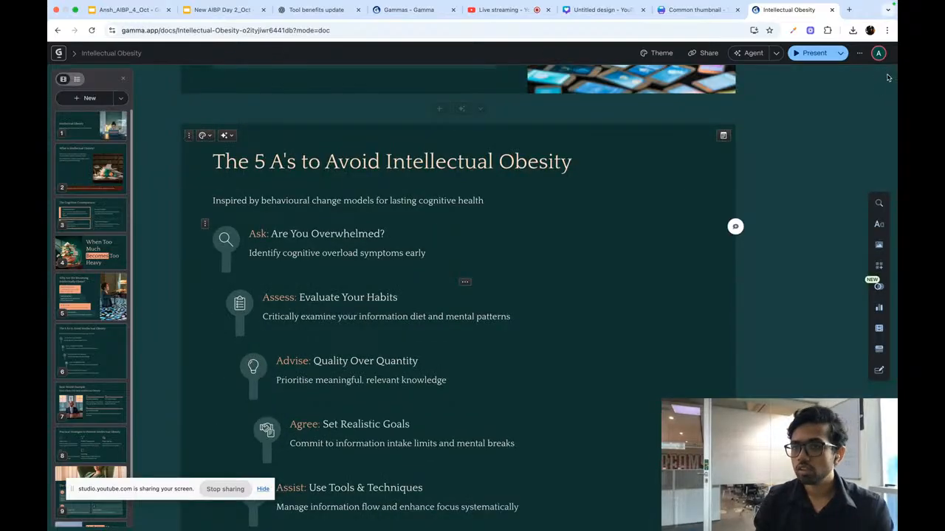
Review the presentation's sharing options for collaboration, link sharing, export and embedding, then close them.
click(701, 52)
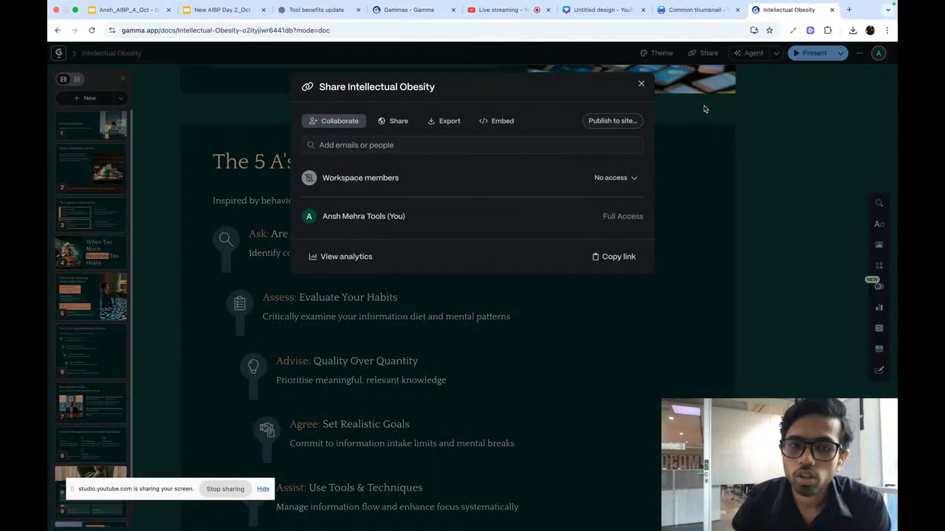
click(397, 125)
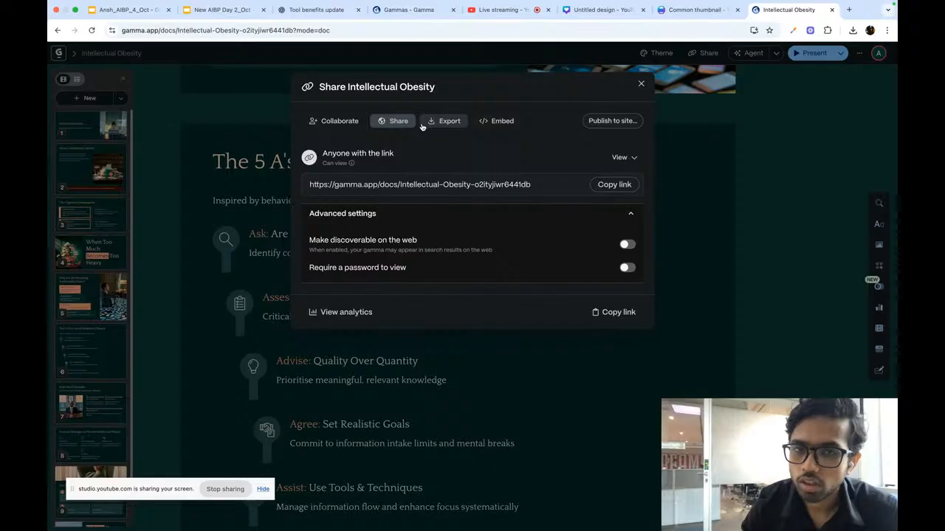
click(445, 122)
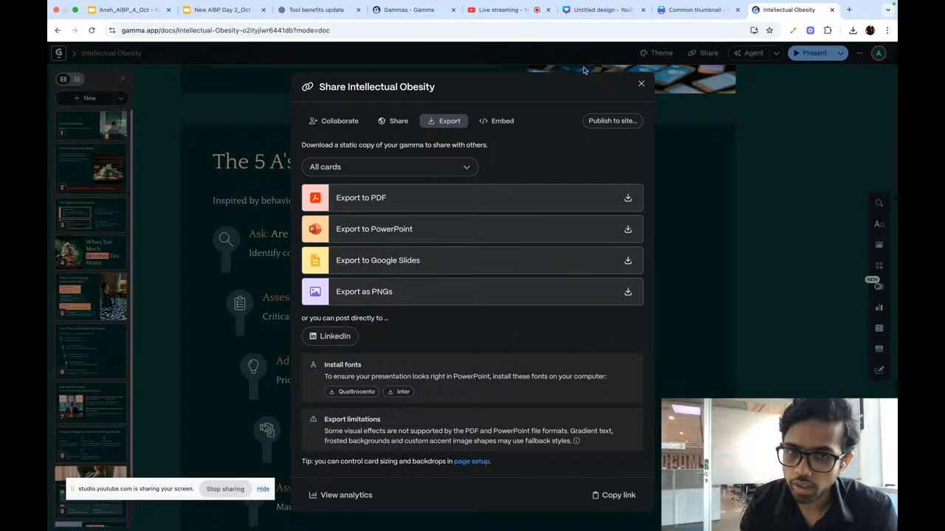
click(497, 121)
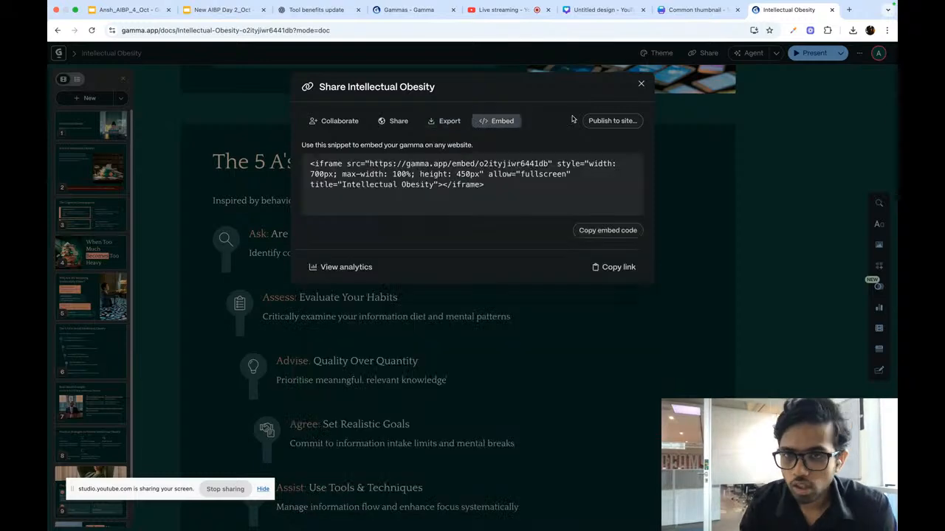
click(640, 85)
Open the AI Agent and select the portrait image on the Real-World Example card.
click(754, 53)
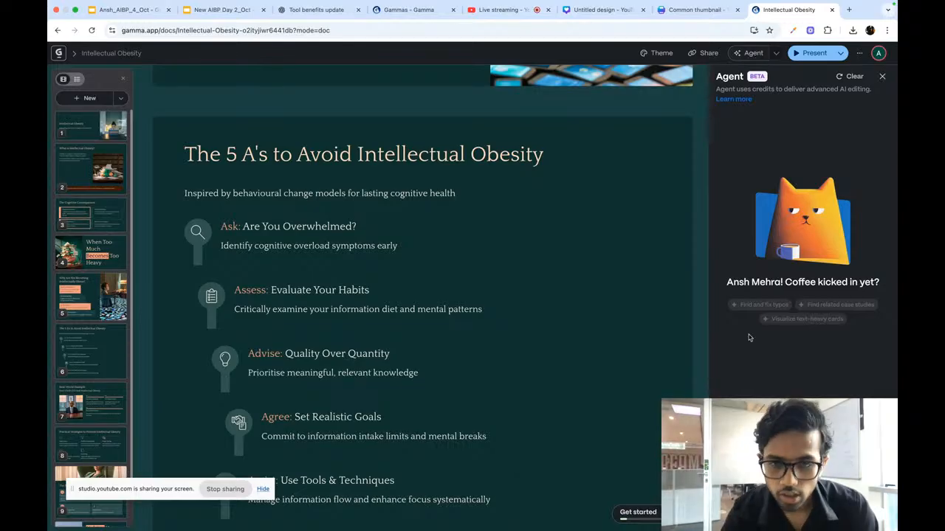
scroll(508, 337, down, 10)
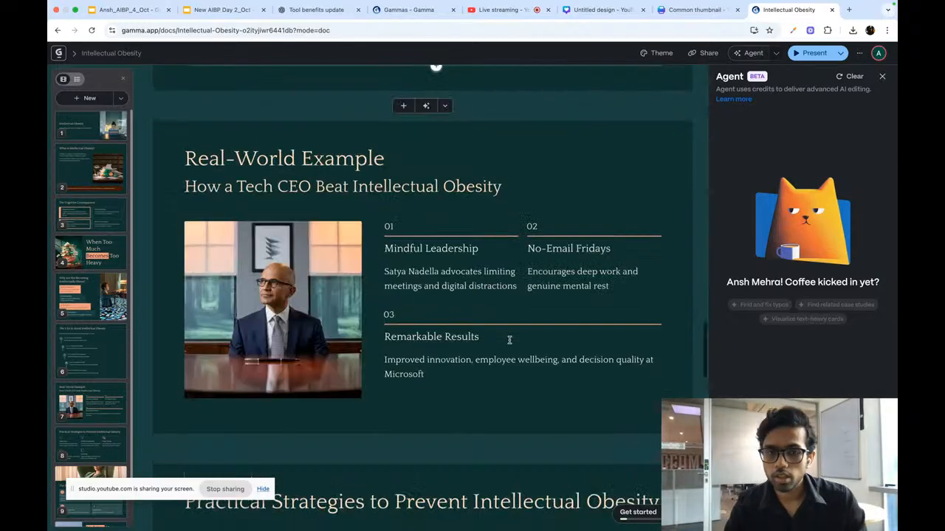
click(253, 307)
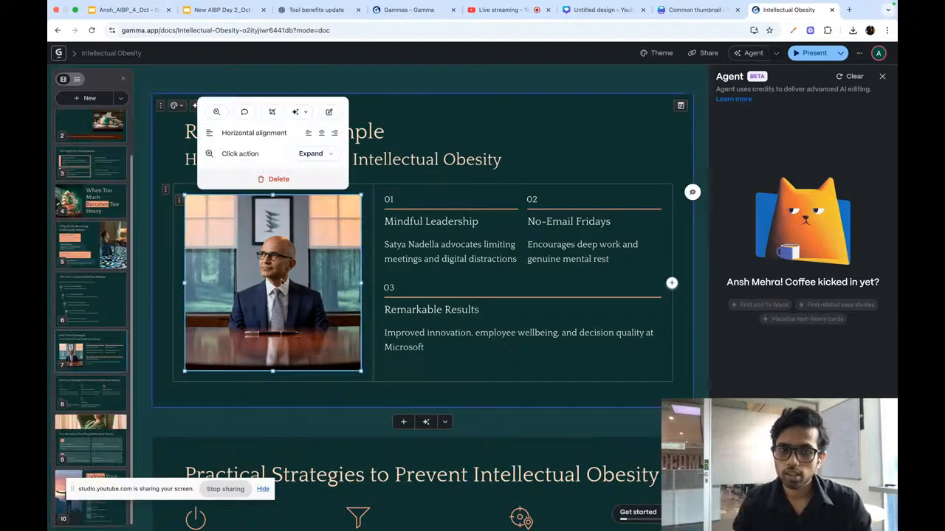